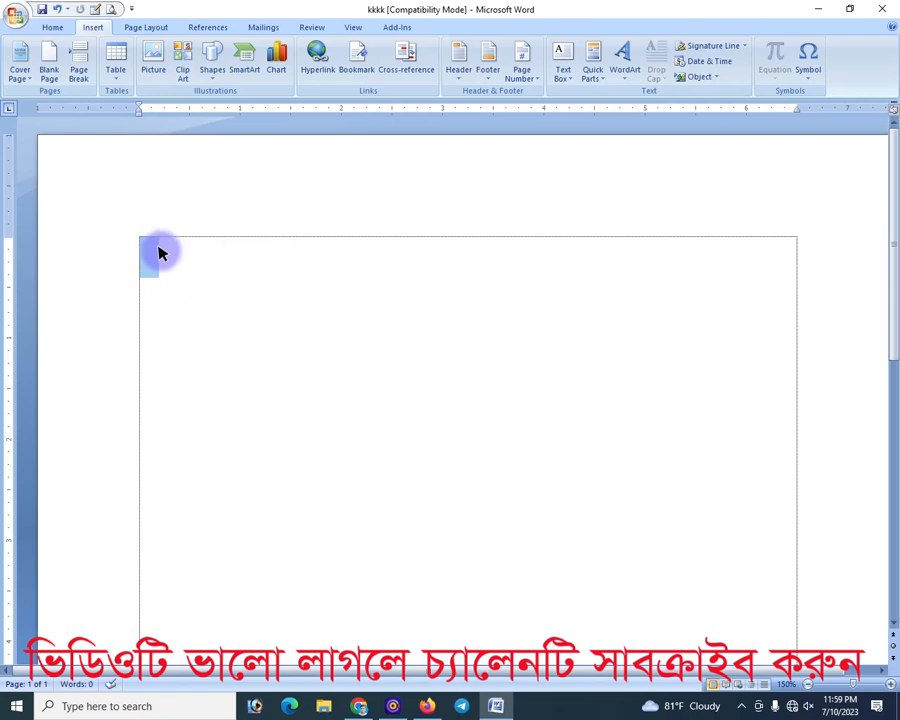
Step: Insert a Blank built-in header with the text 1111 and return to the document body
left_click(457, 70)
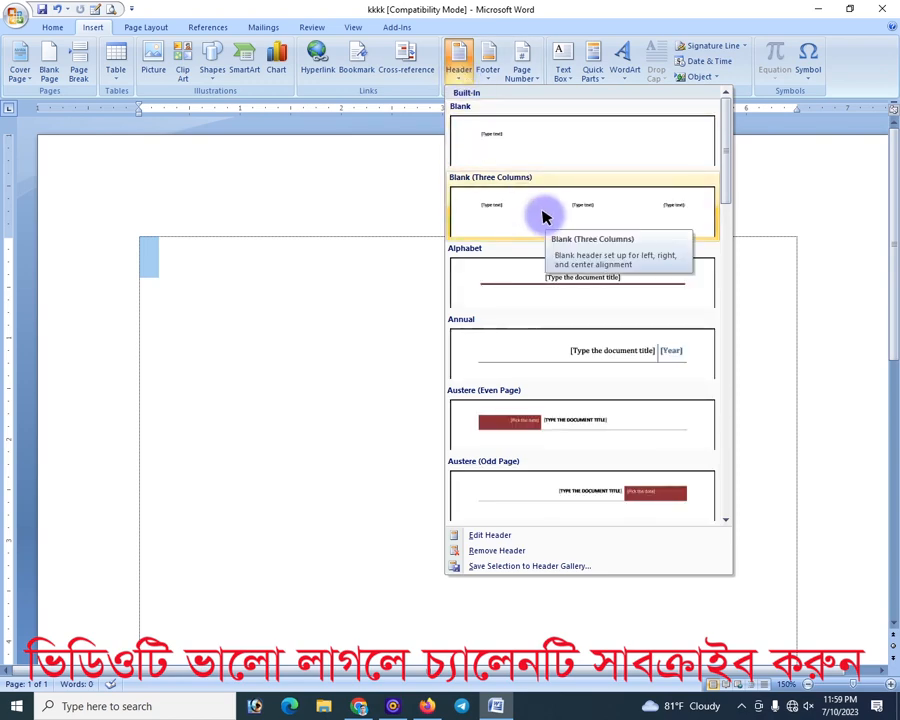
scroll(566, 311, "down", 3)
scroll(570, 360, "down", 3)
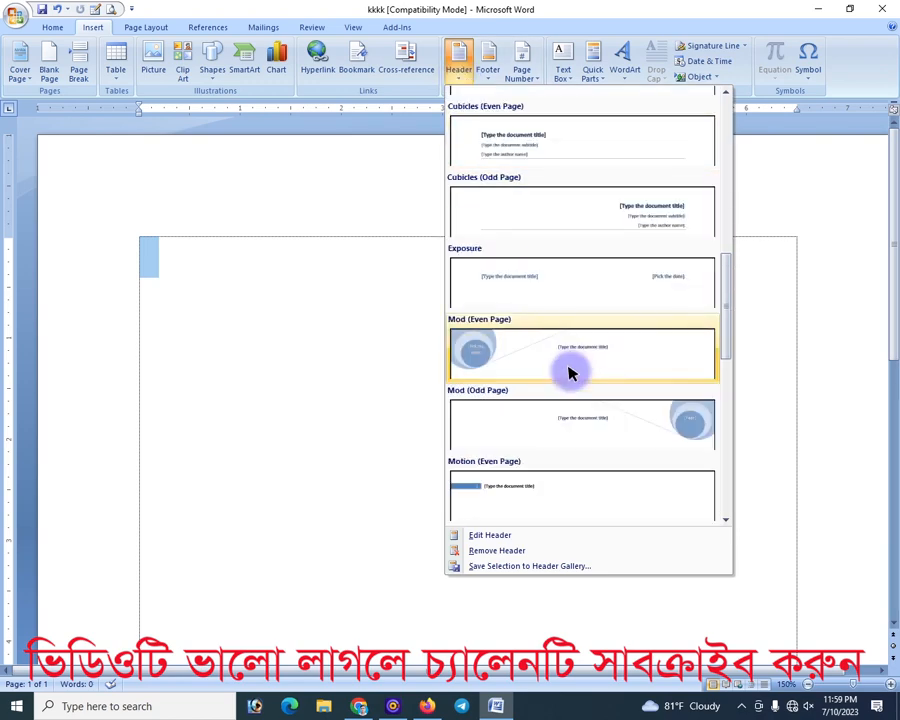
scroll(573, 374, "down", 3)
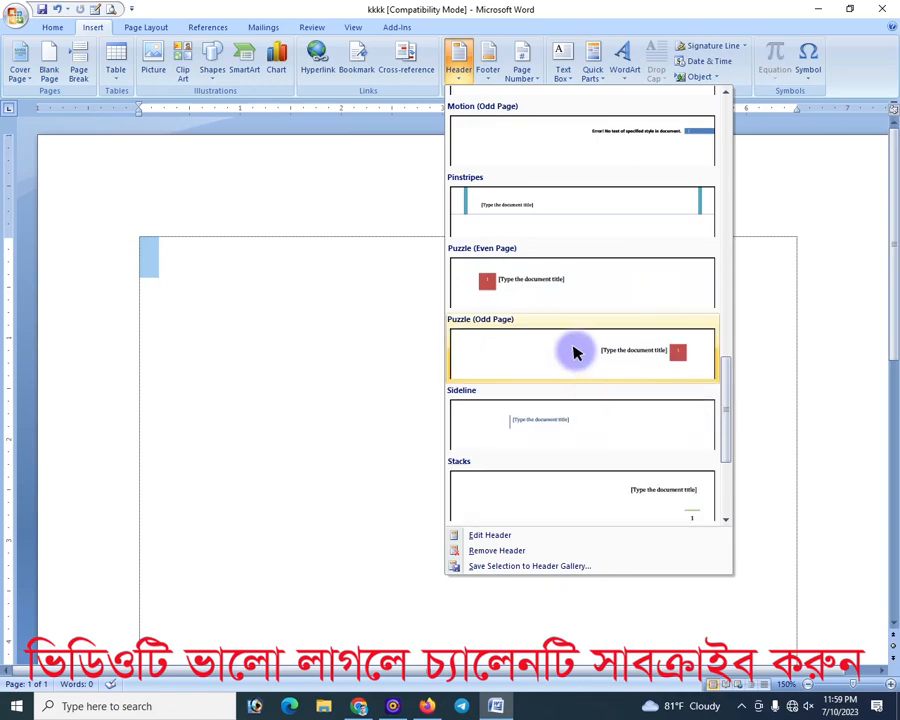
scroll(571, 370, "up", 3)
scroll(571, 326, "up", 6)
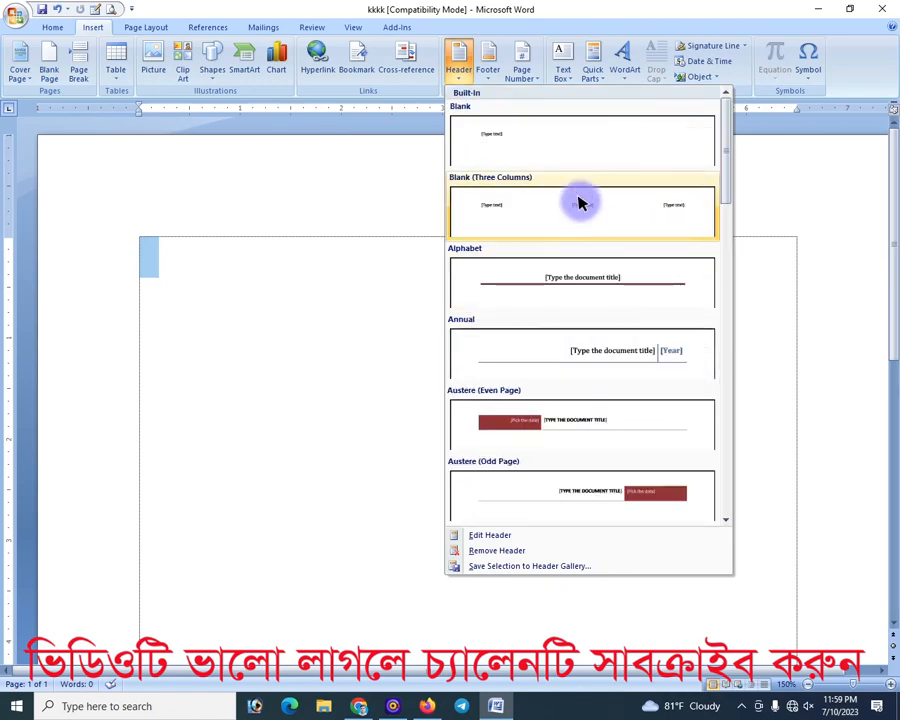
scroll(578, 205, "down", 3)
scroll(575, 250, "down", 6)
scroll(570, 262, "up", 10)
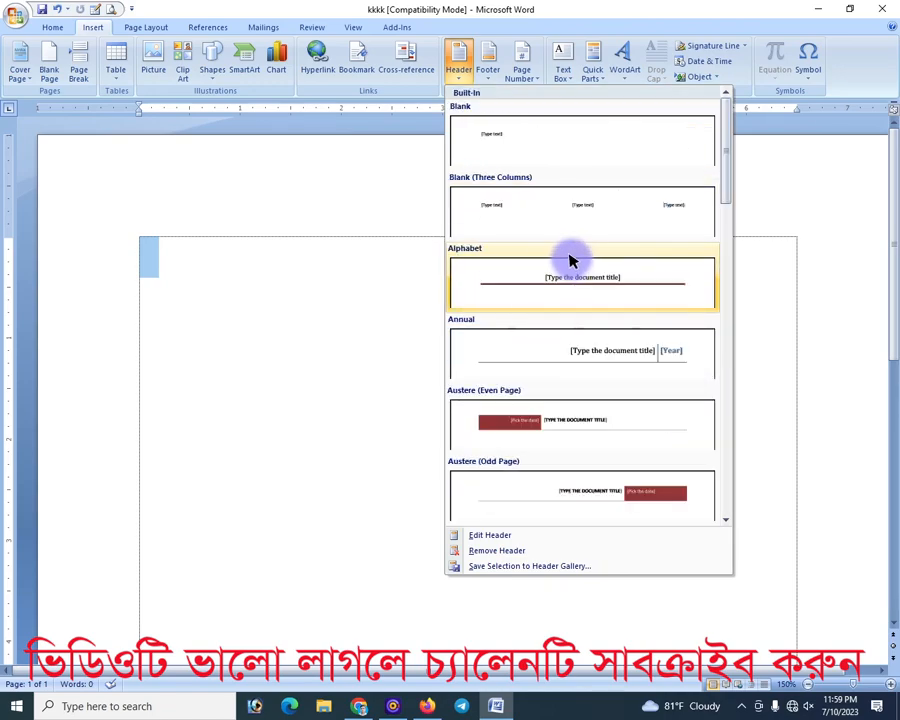
left_click(538, 141)
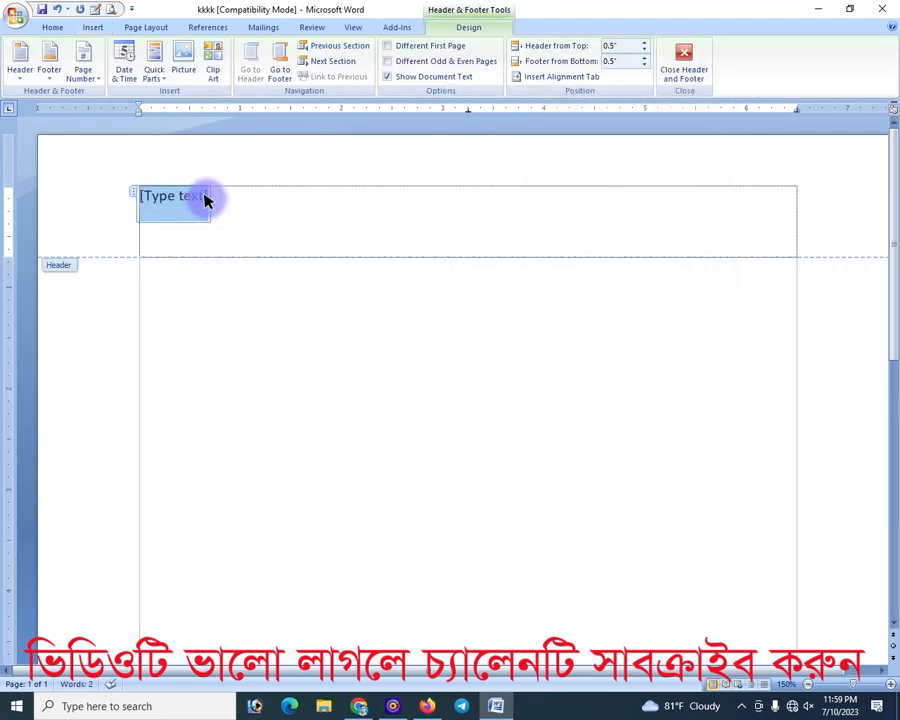
type("1111")
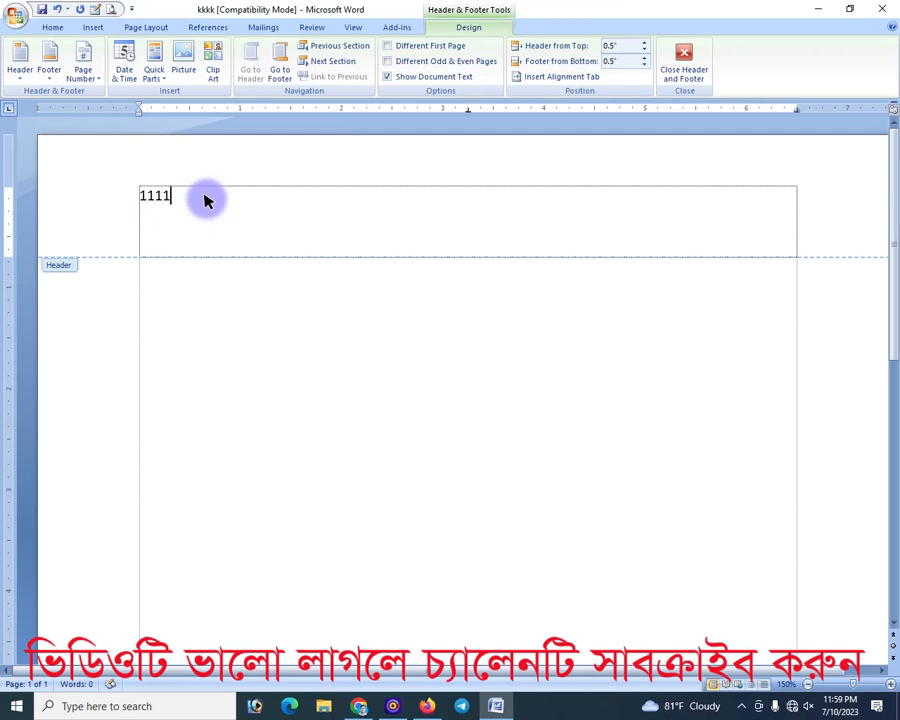
double_click(480, 398)
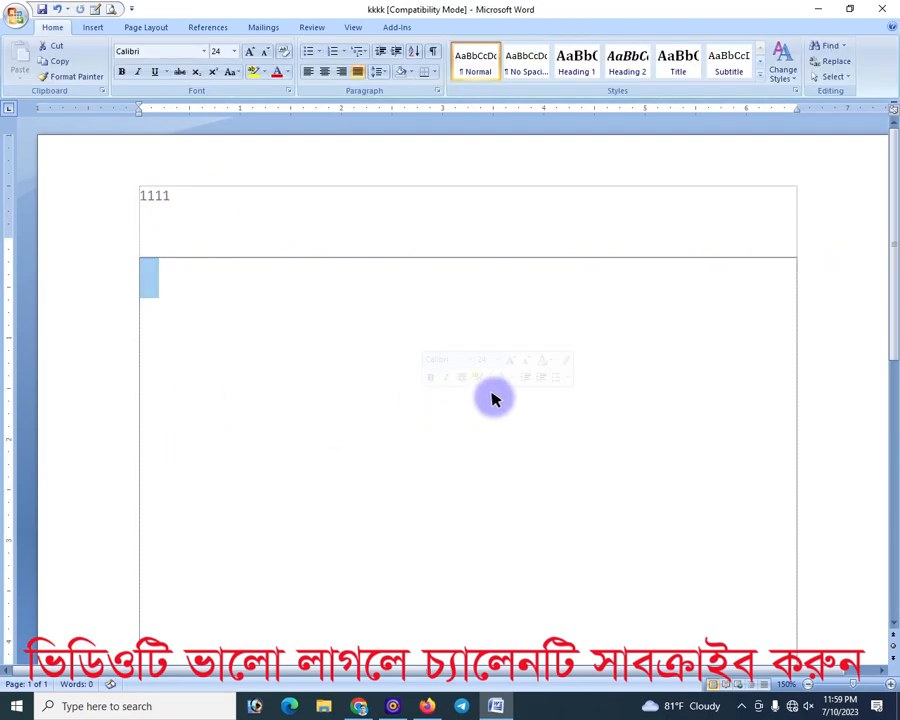
Step: Look over the page, reopen its header for editing and close it again without changes
scroll(512, 398, "down", 10)
scroll(512, 404, "up", 10)
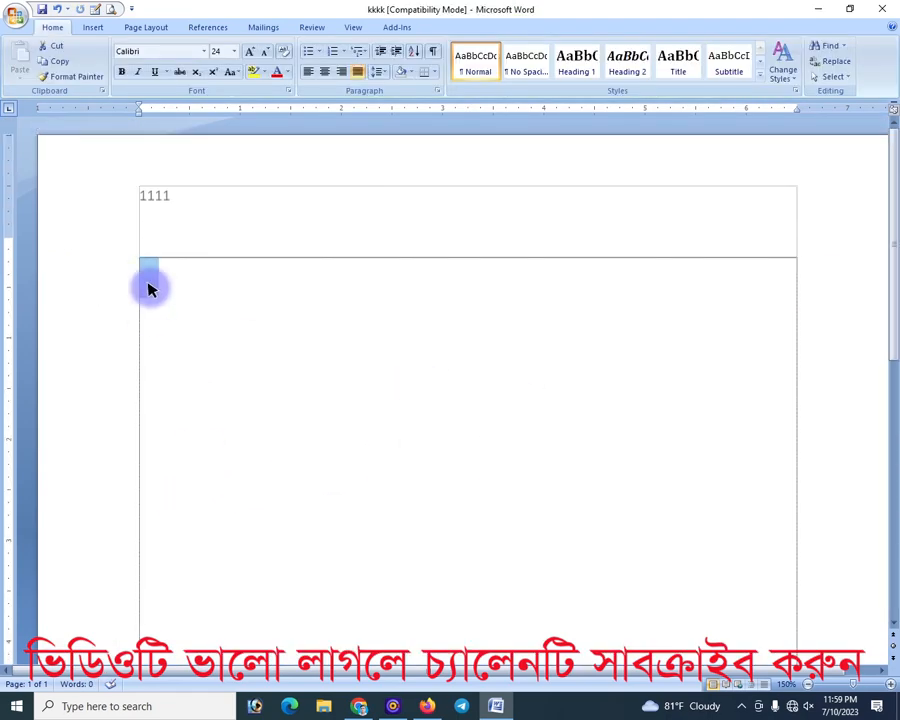
left_click(150, 286)
double_click(173, 206)
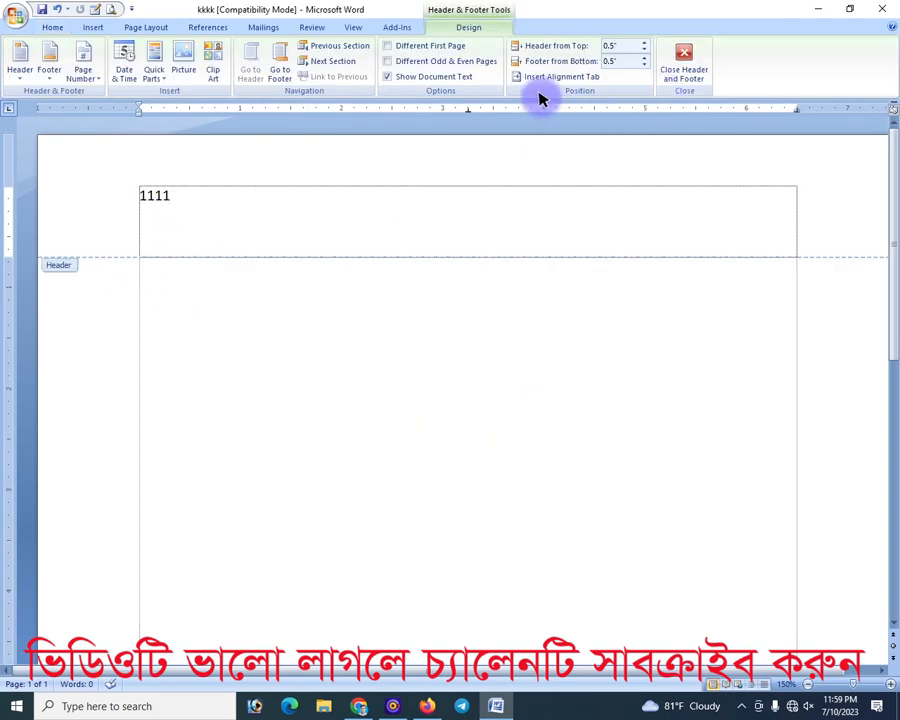
left_click(688, 70)
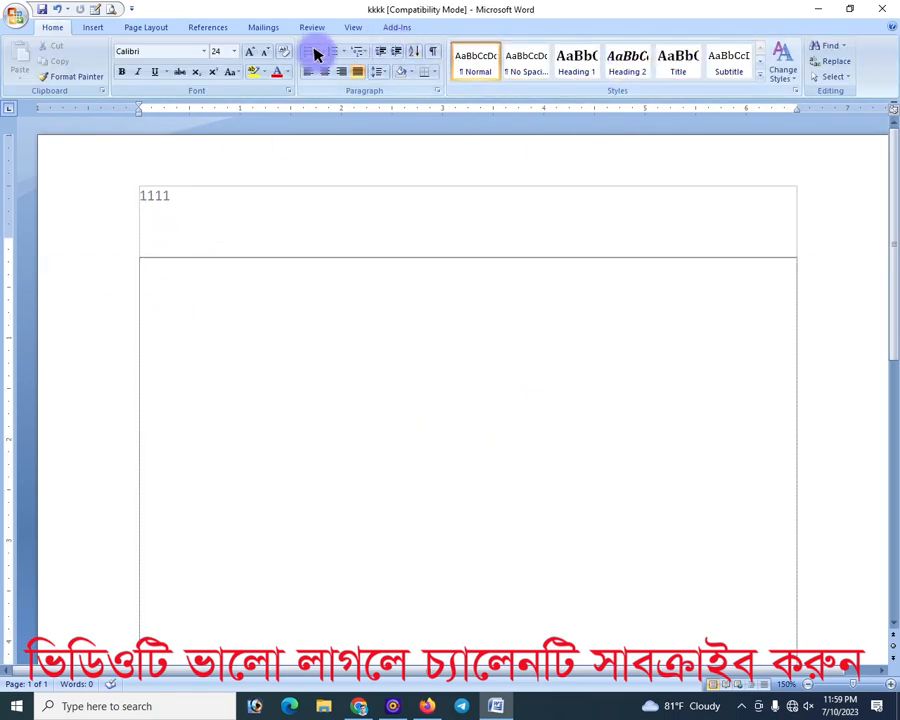
Step: Insert a Blank built-in footer with the text 555, return to the body and extend the document to a second page
left_click(104, 26)
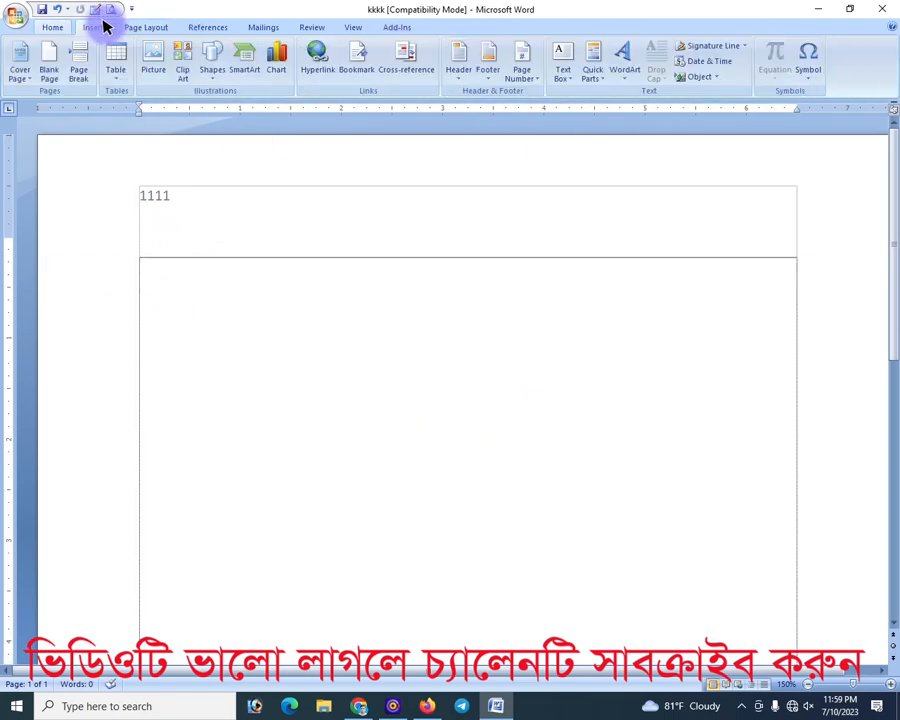
left_click(490, 65)
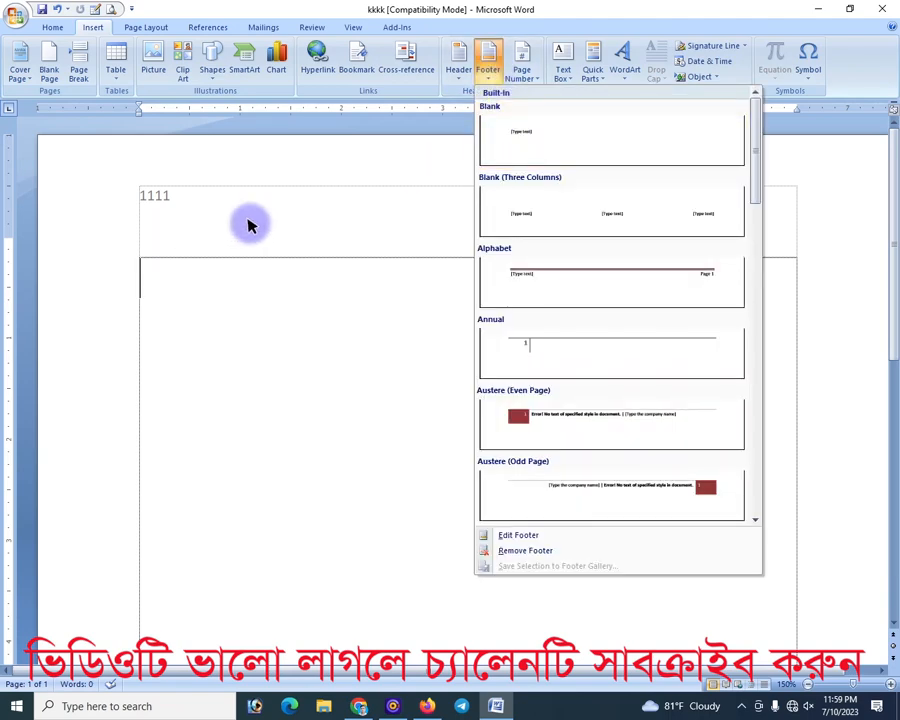
left_click(527, 133)
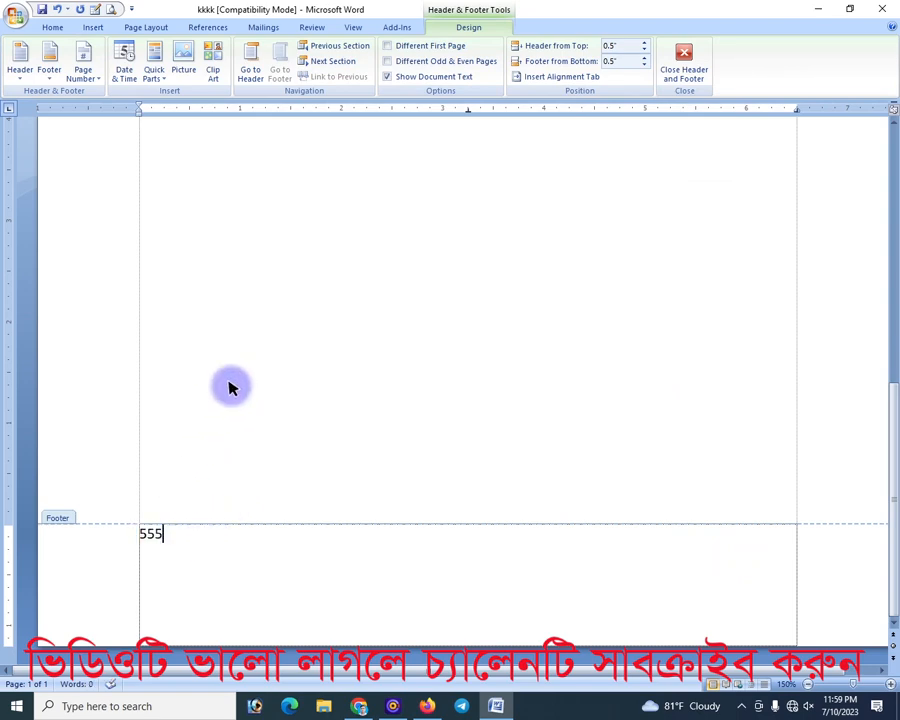
double_click(248, 483)
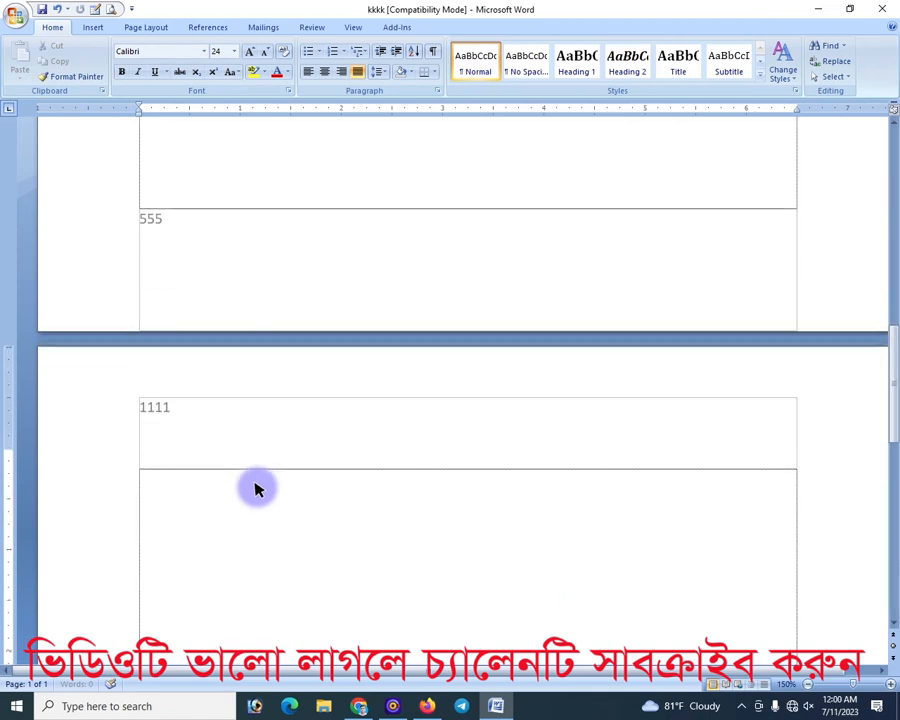
scroll(255, 490, "down", 10)
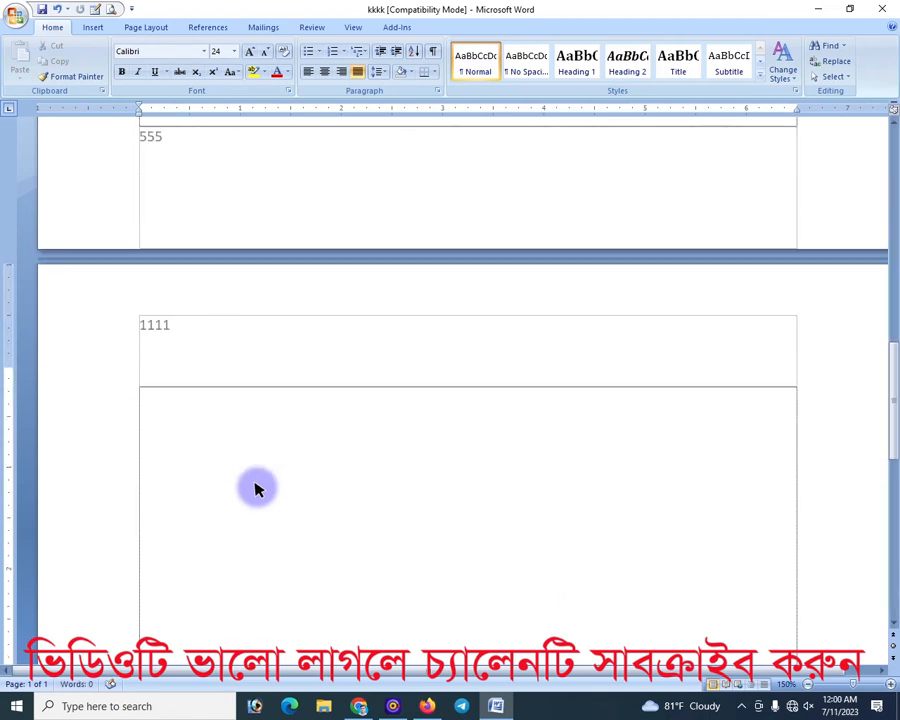
scroll(255, 498, "up", 10)
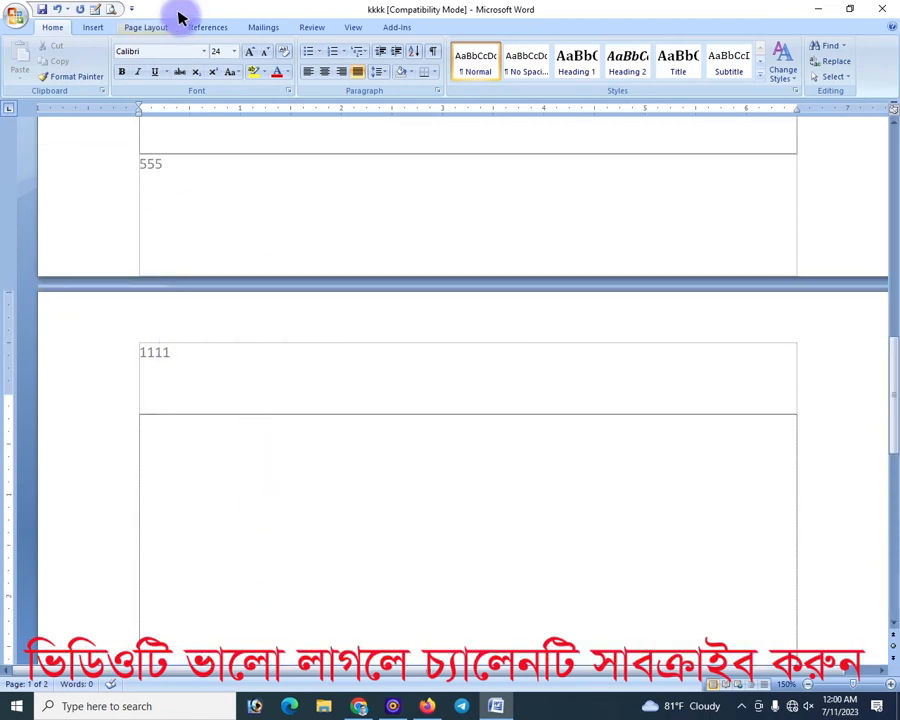
Step: Check the header and footer across both pages, including in print preview
left_click(92, 28)
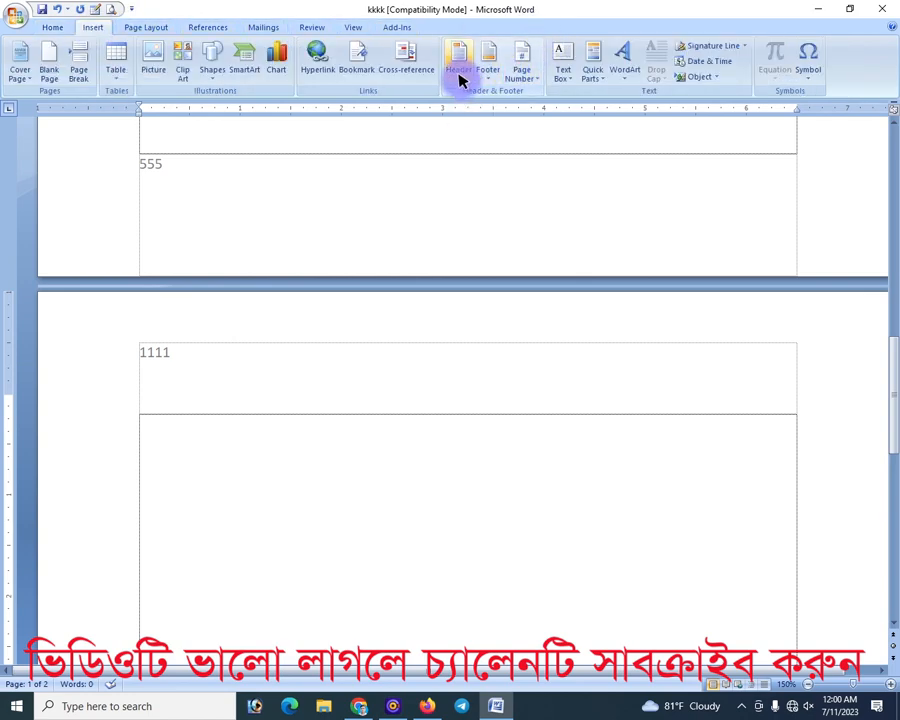
left_click(535, 80)
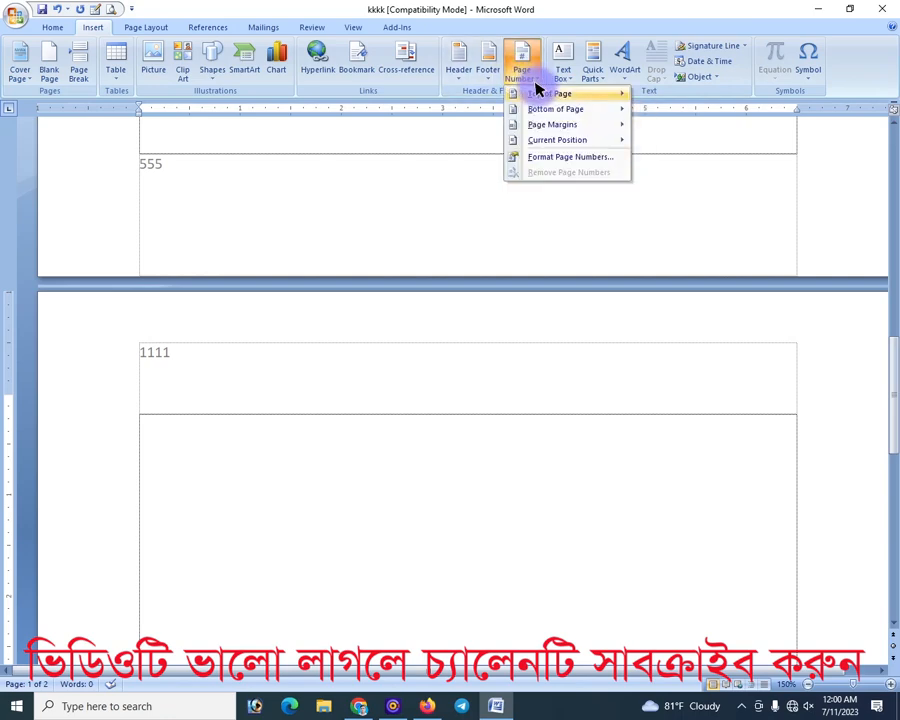
scroll(670, 340, "up", 8)
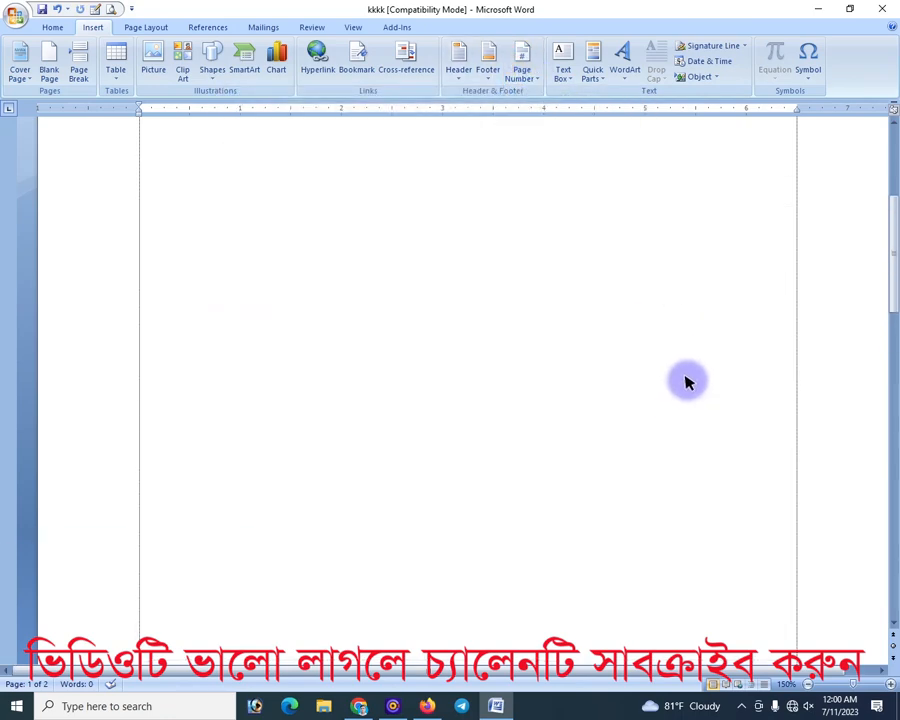
scroll(684, 378, "up", 3)
scroll(574, 382, "up", 3)
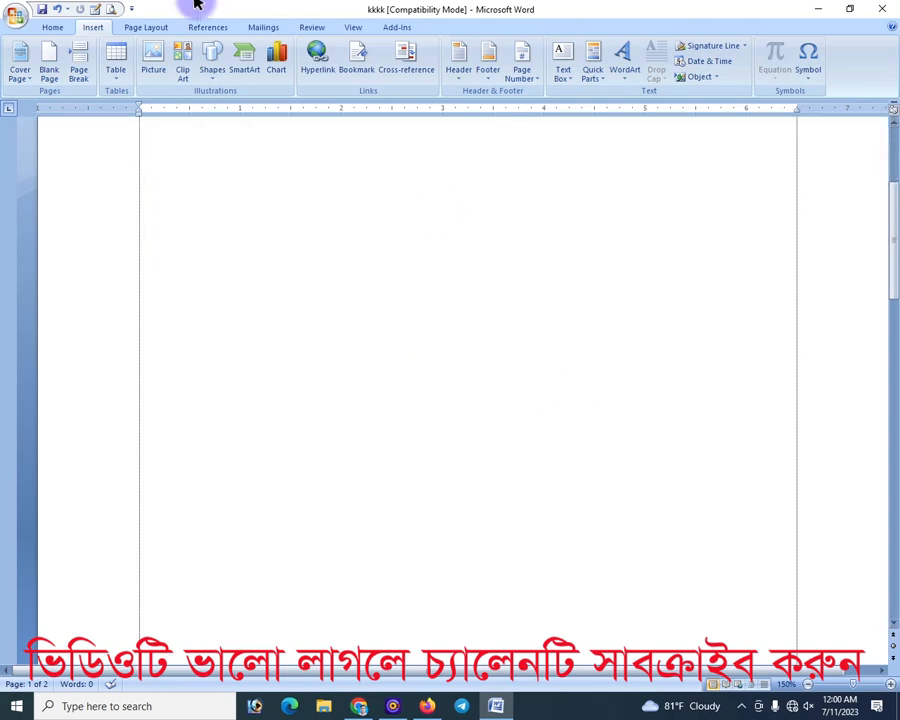
left_click(105, 9)
left_click(492, 62)
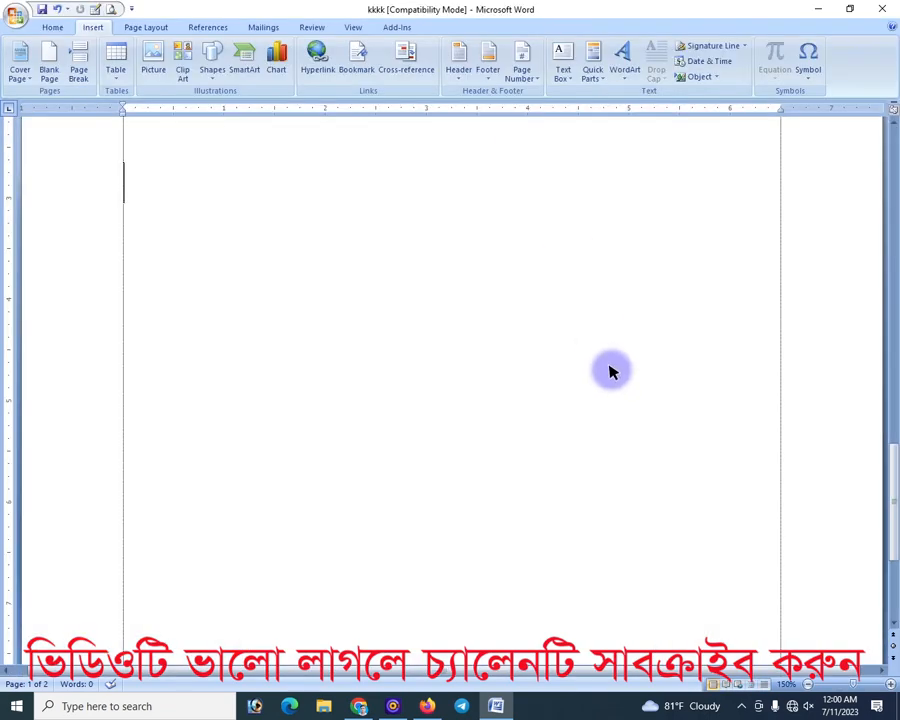
scroll(600, 340, "down", 3)
scroll(584, 250, "up", 1)
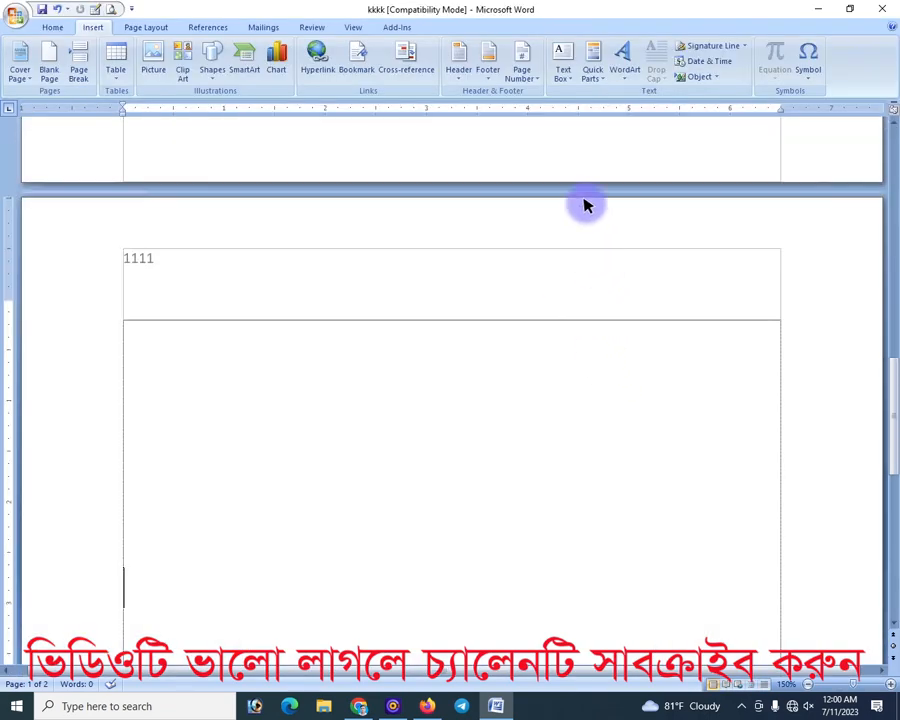
Step: Insert the Bold Numbers 1 page number at the top of the page and leave header editing
left_click(533, 78)
mouse_move(538, 95)
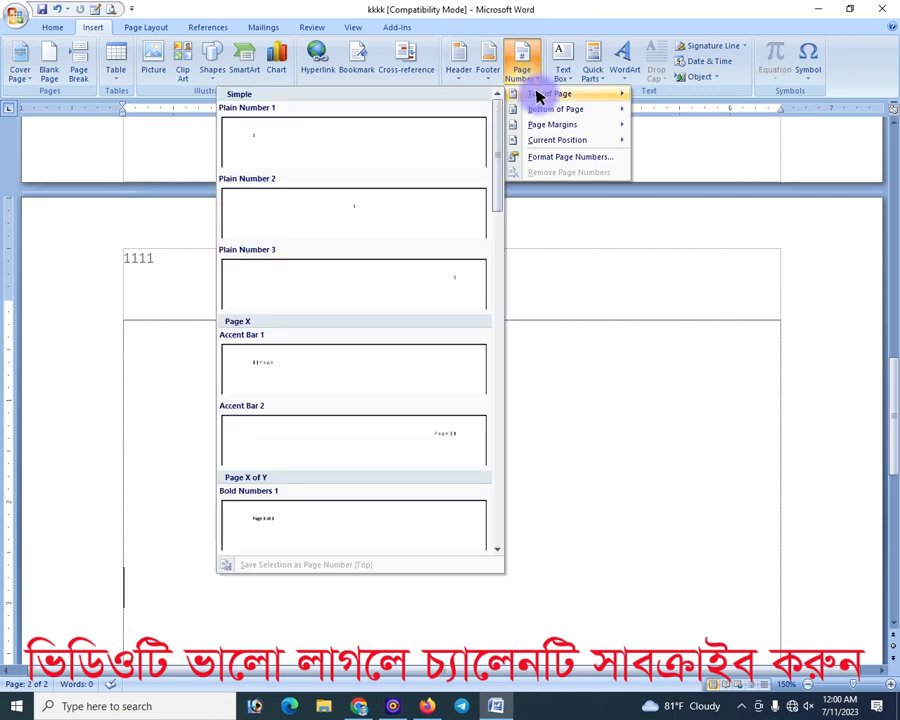
mouse_move(558, 128)
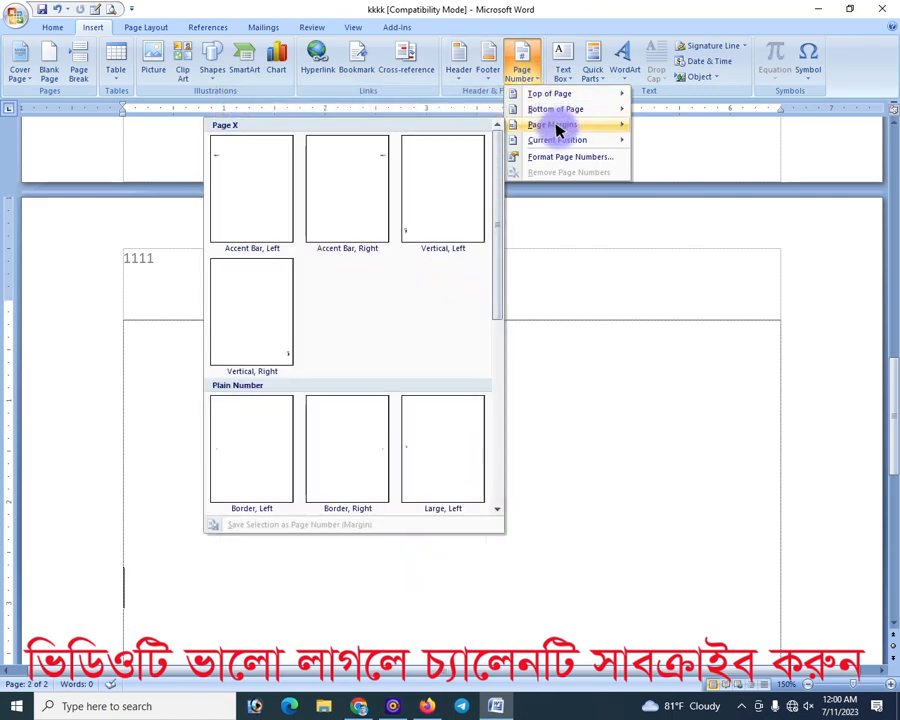
mouse_move(577, 145)
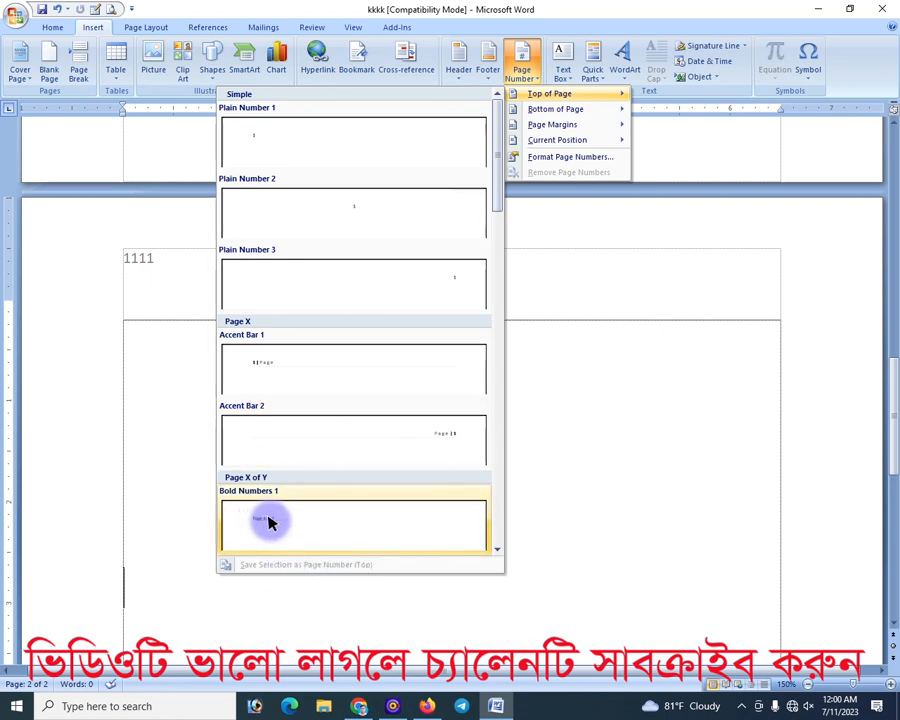
left_click(354, 525)
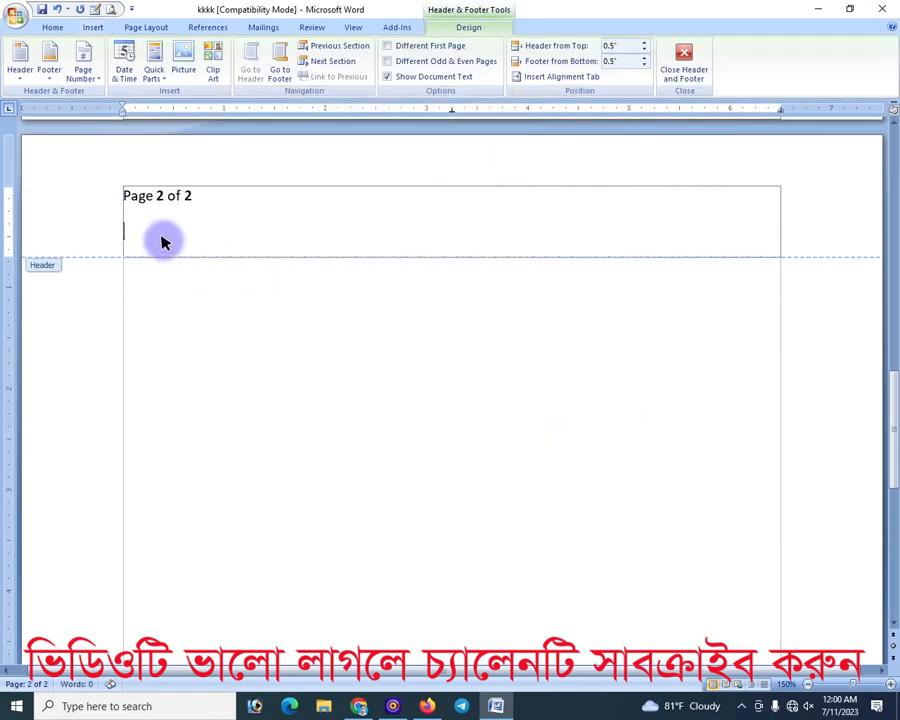
left_click(686, 60)
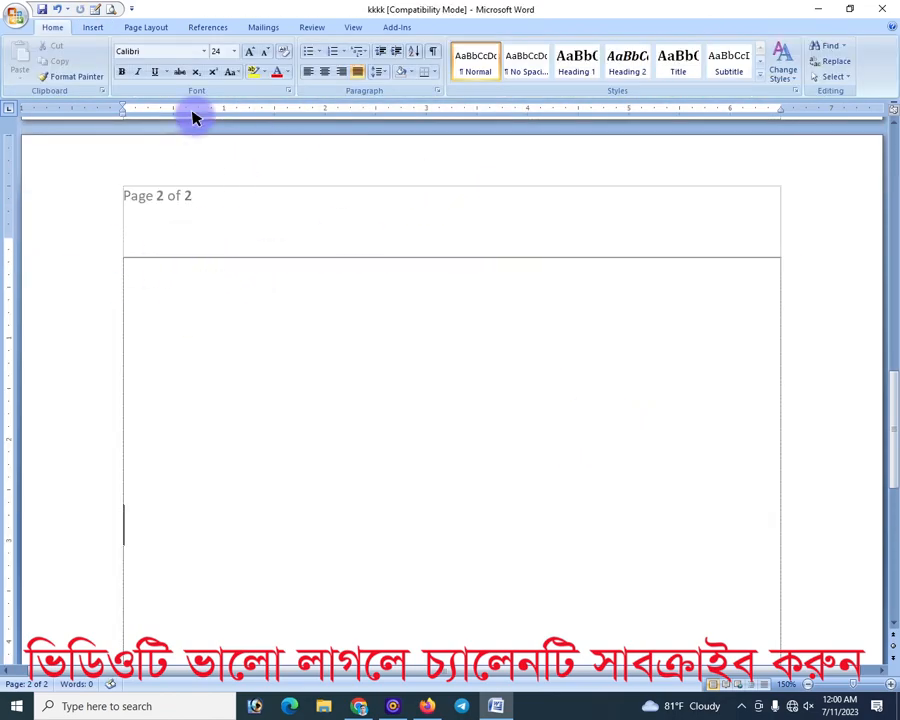
Step: Check the page numbering in print preview and in the header area, returning to the document body
left_click(112, 10)
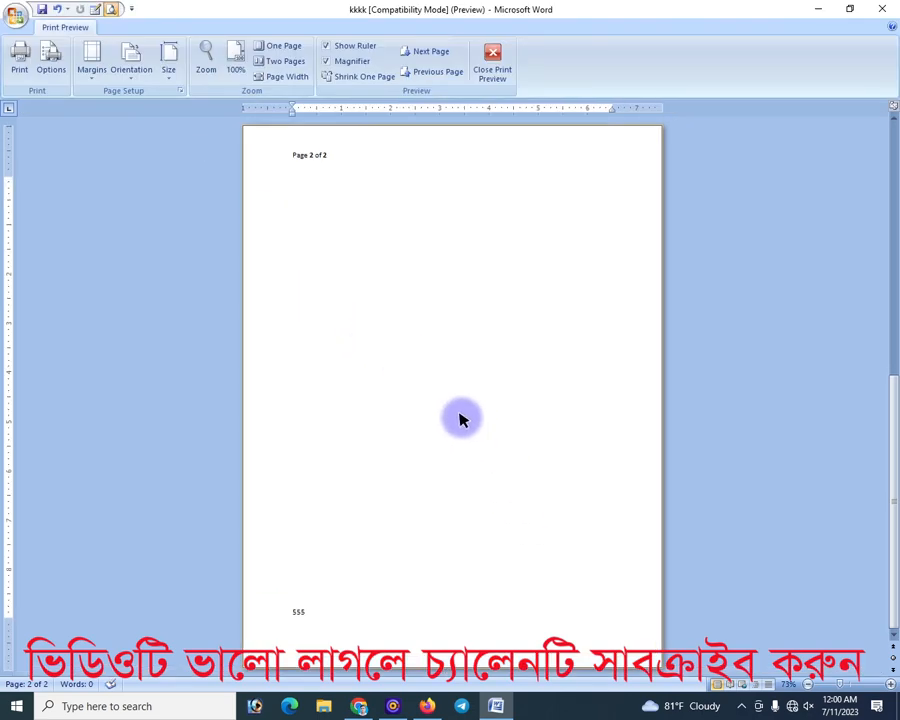
left_click(498, 56)
scroll(436, 372, "up", 5)
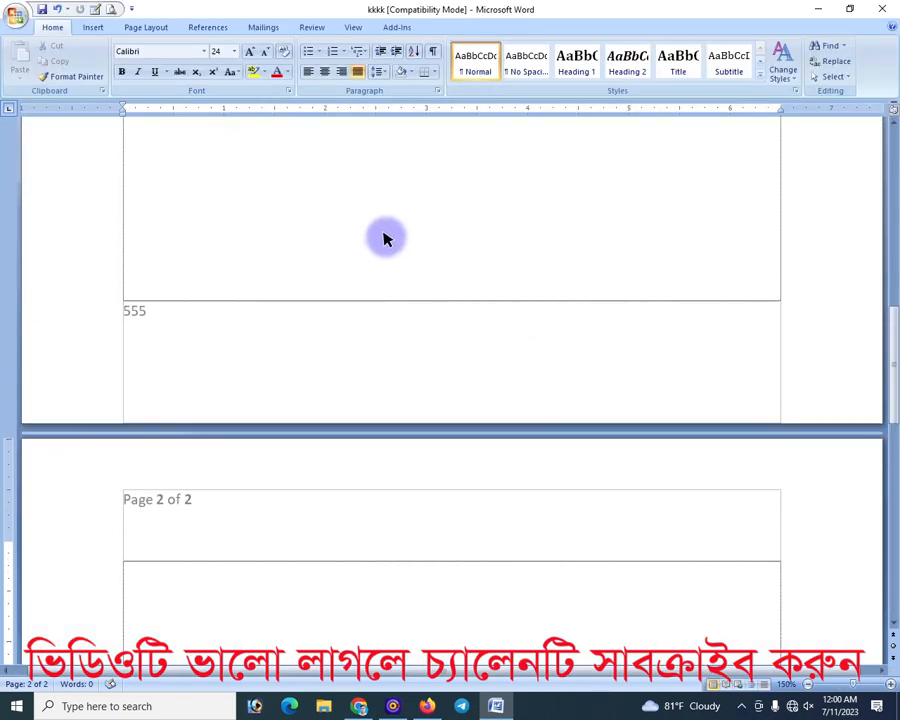
double_click(215, 536)
scroll(538, 301, "up", 5)
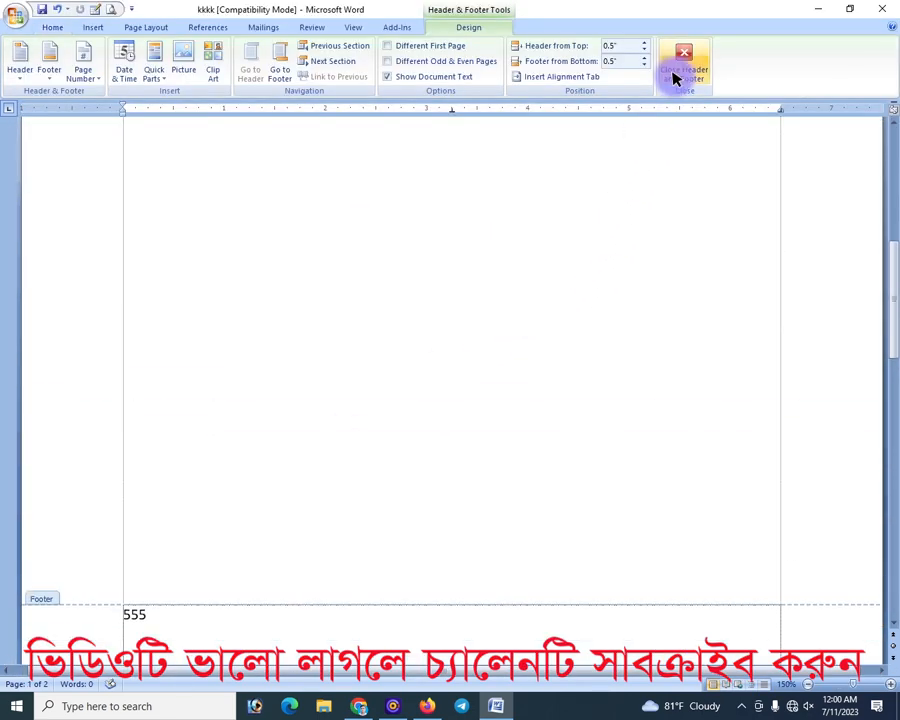
left_click(675, 78)
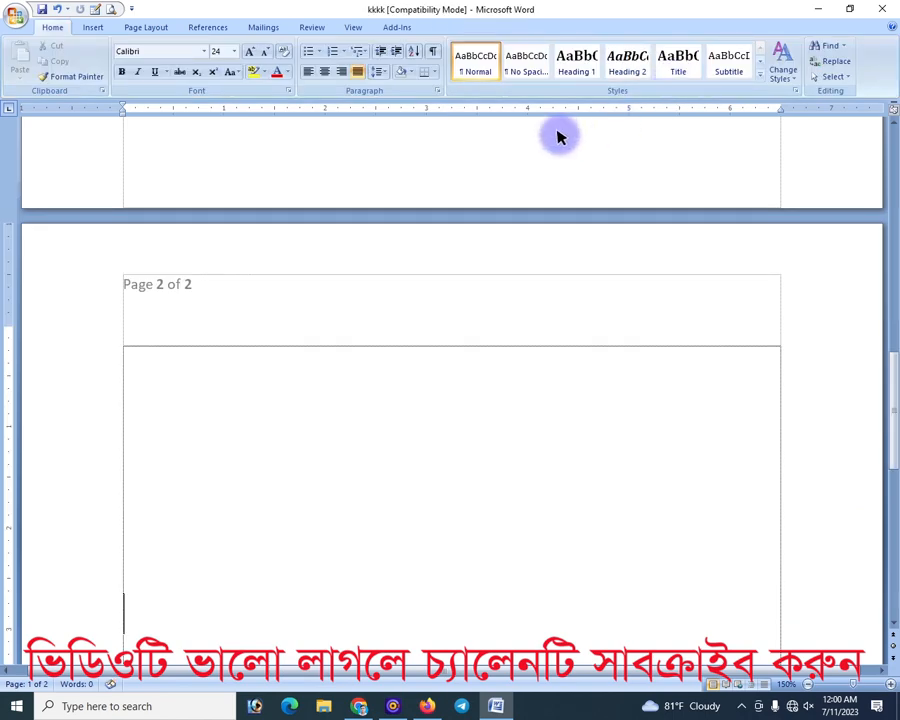
left_click(95, 29)
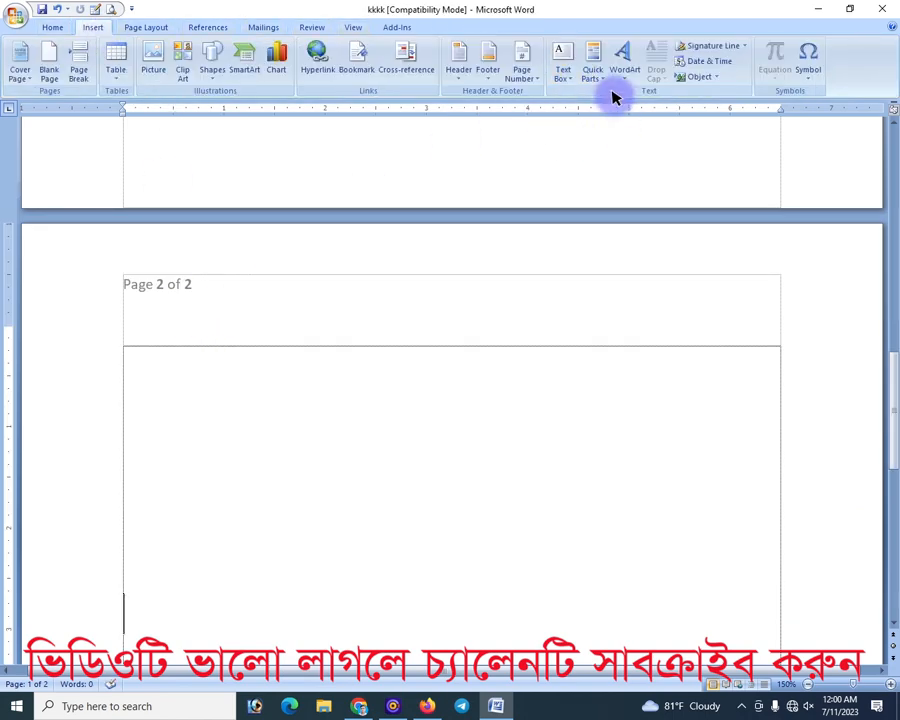
left_click(522, 70)
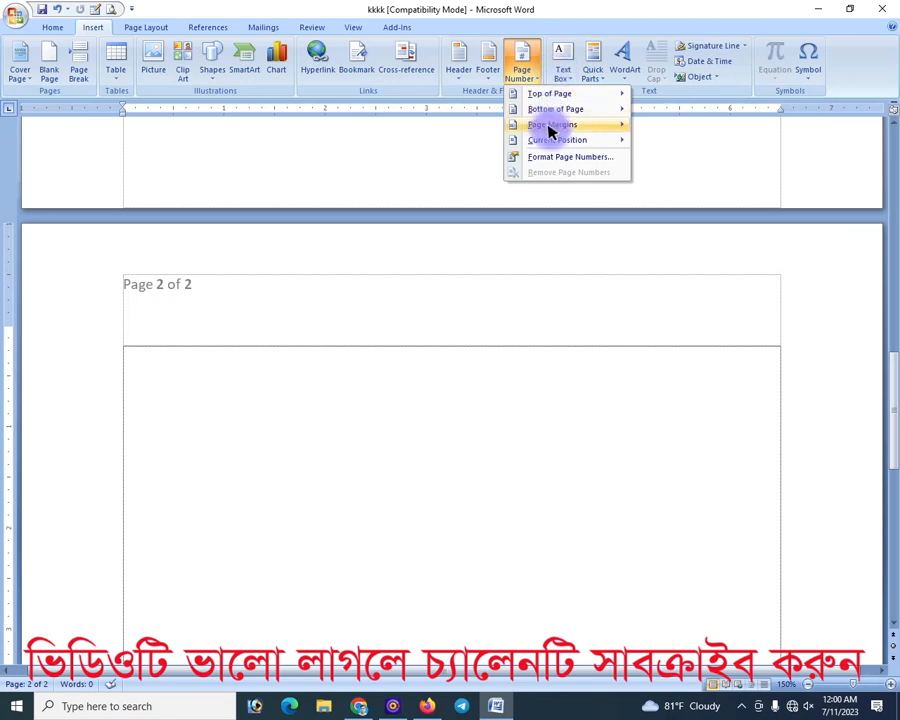
left_click(392, 297)
scroll(629, 241, "up", 3)
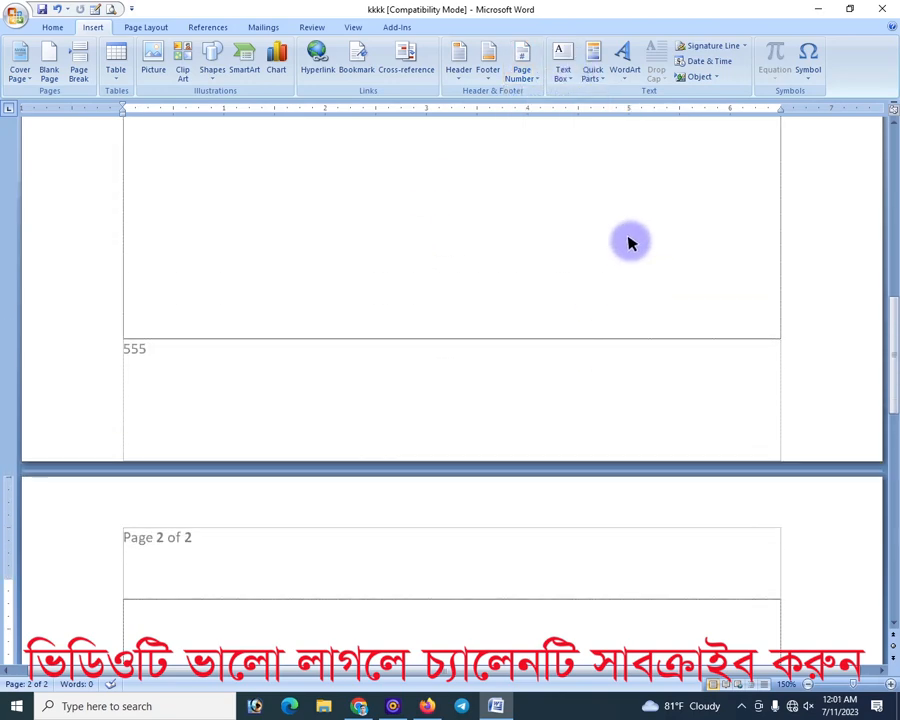
Step: Insert the built-in Simple Text Box on the first page
left_click(564, 65)
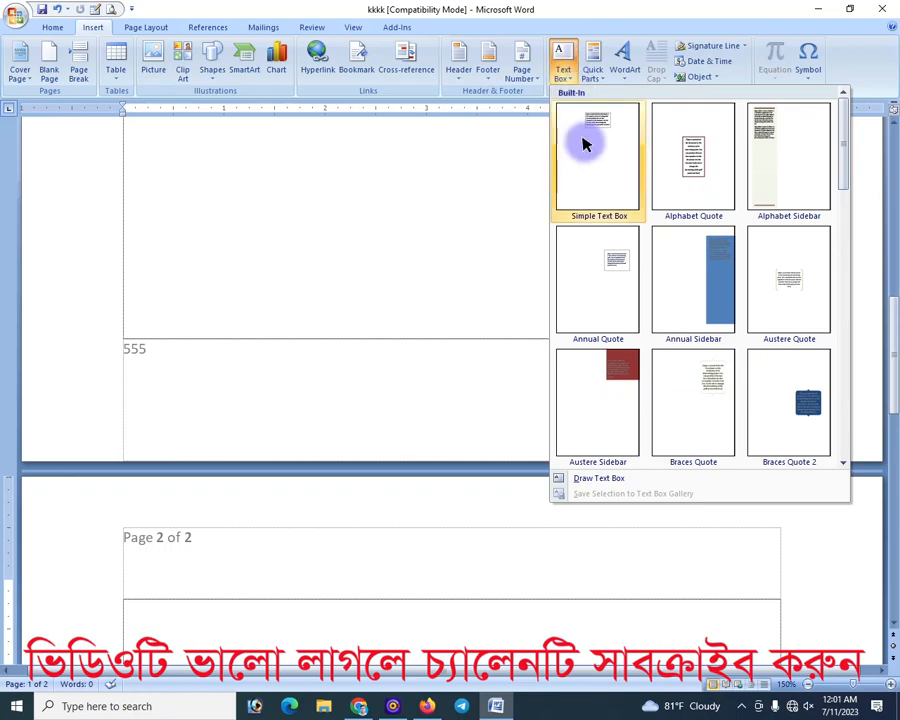
scroll(622, 367, "down", 3)
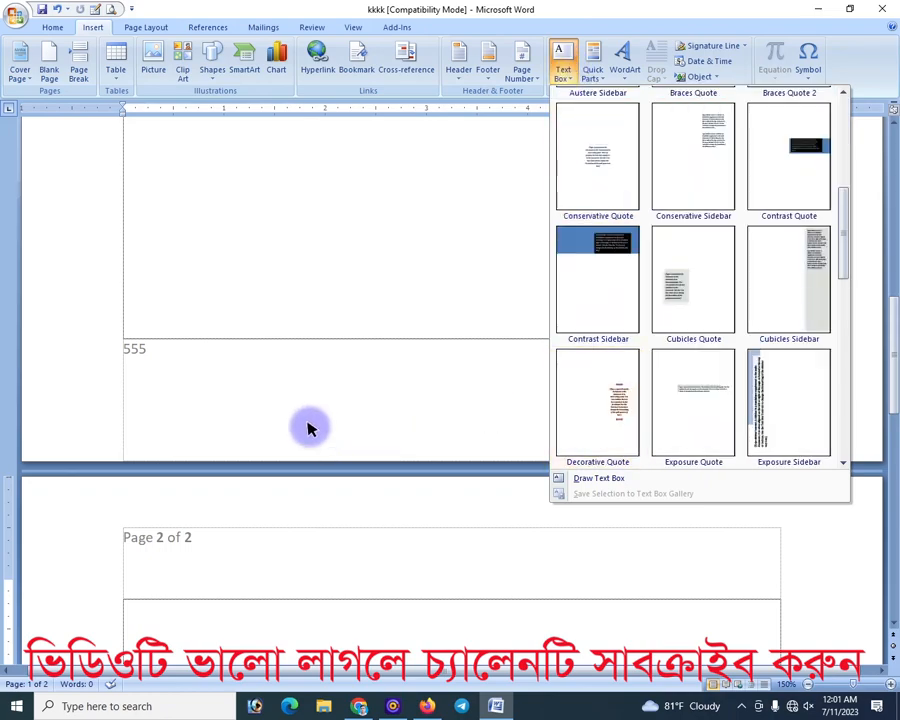
left_click(256, 298)
scroll(408, 332, "up", 5)
scroll(424, 344, "up", 2)
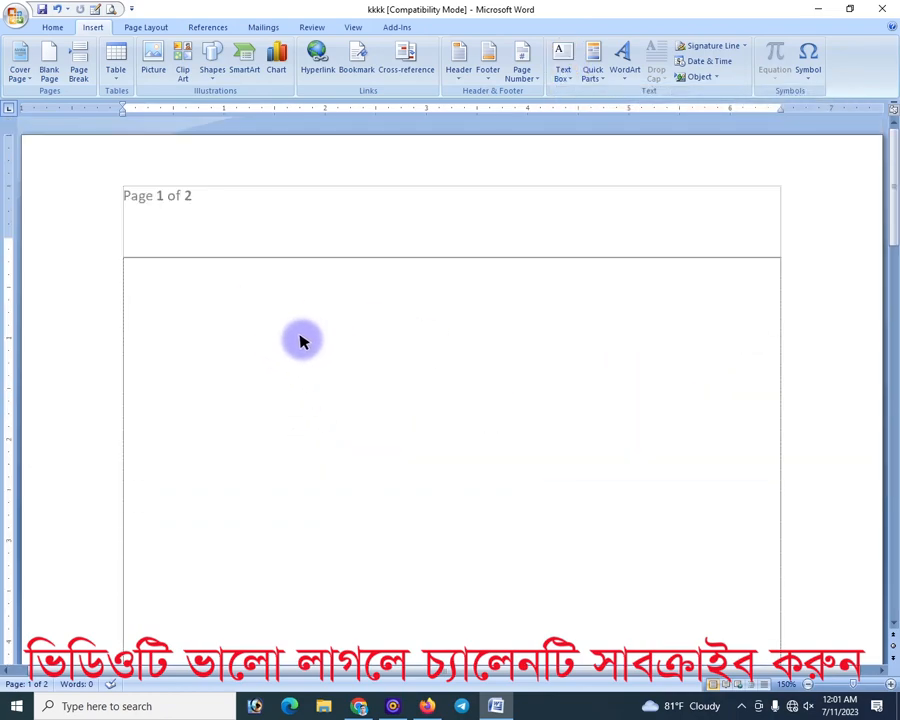
left_click(561, 76)
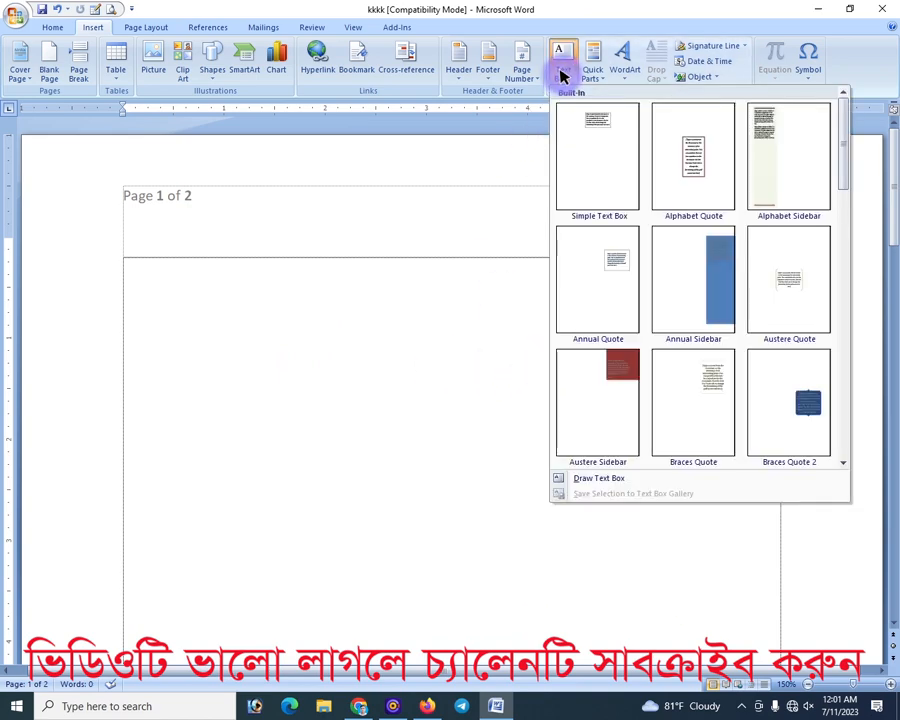
left_click(617, 156)
scroll(617, 290, "up", 4)
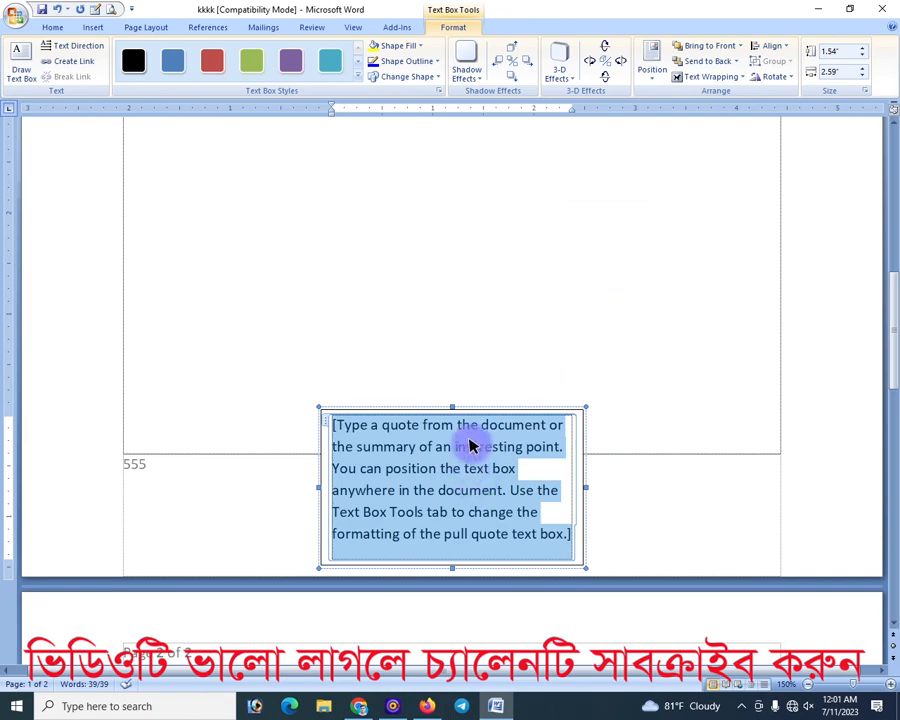
Step: Move the text box up to the upper-right corner of the first page's body area
left_click_drag(476, 408, 476, 201)
scroll(510, 396, "up", 3)
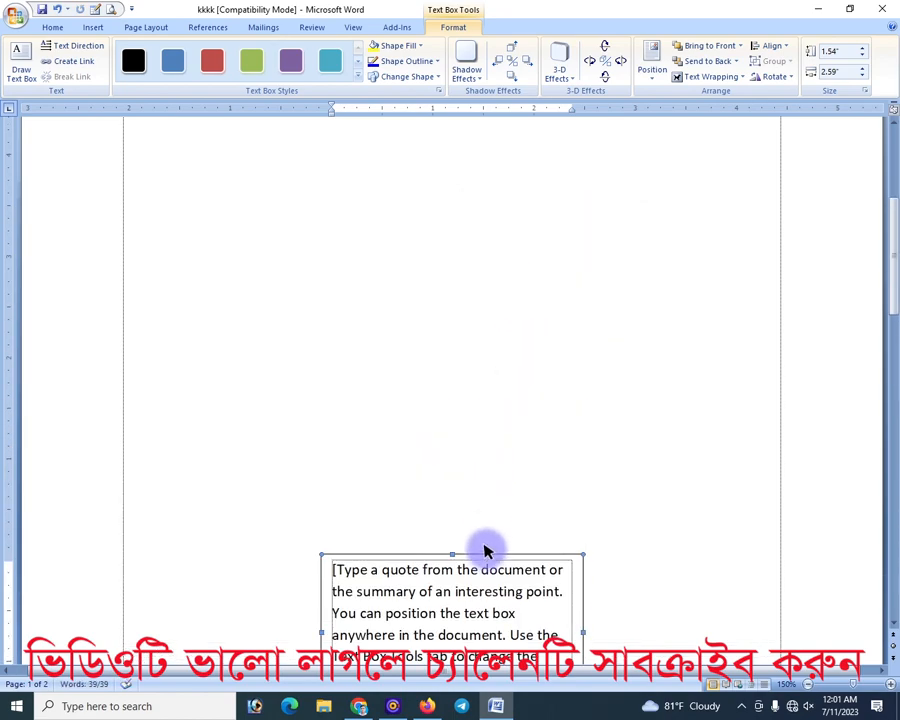
left_click_drag(485, 555, 490, 217)
scroll(516, 392, "up", 3)
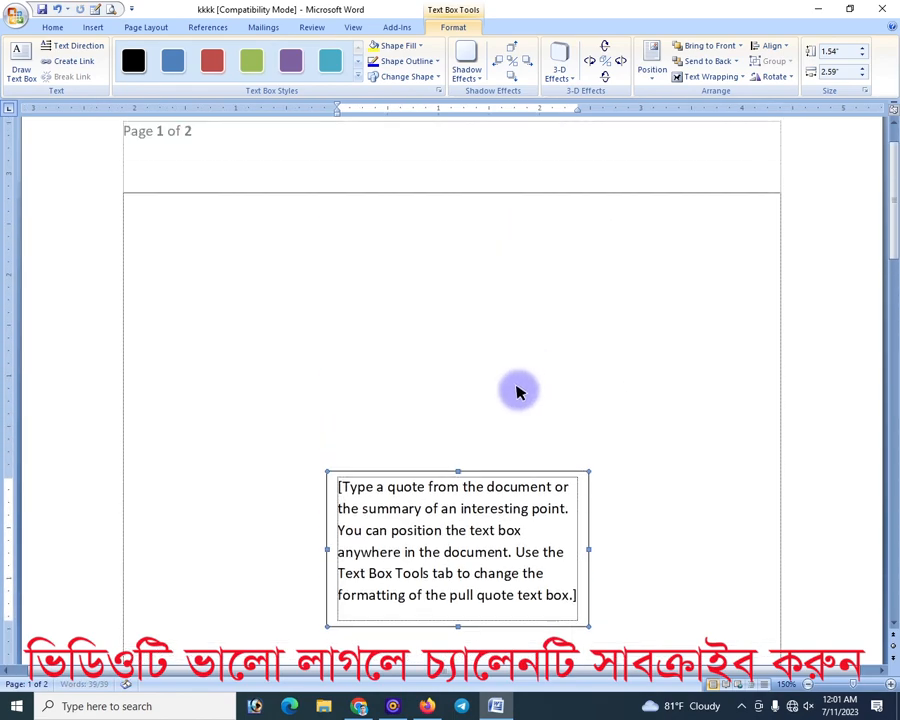
left_click_drag(472, 472, 626, 192)
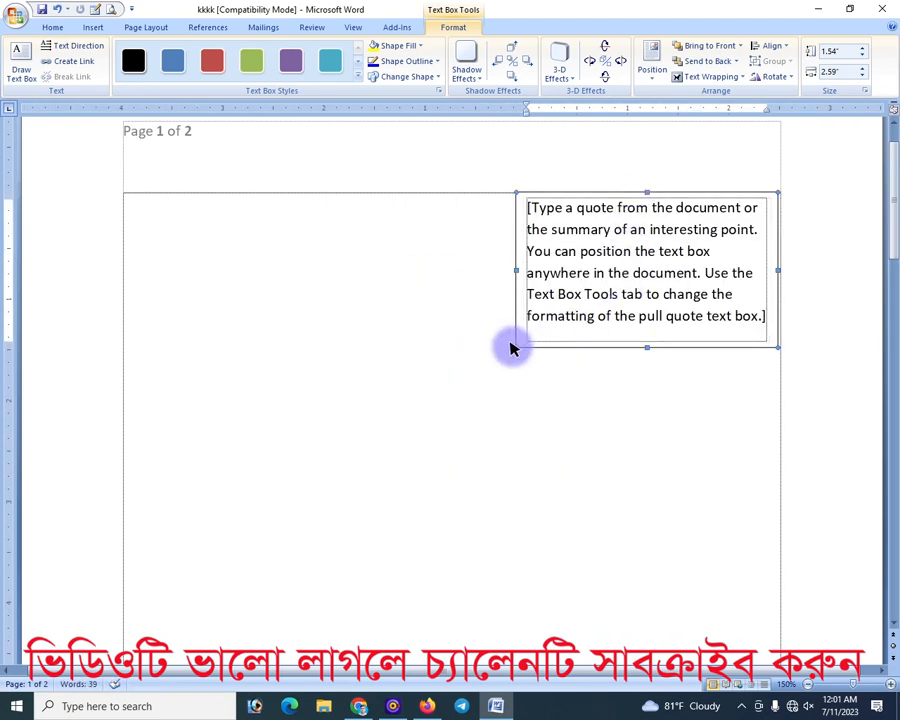
Step: Resize the text box to about 1.29" high and 2.94" wide
left_click_drag(512, 347, 321, 399)
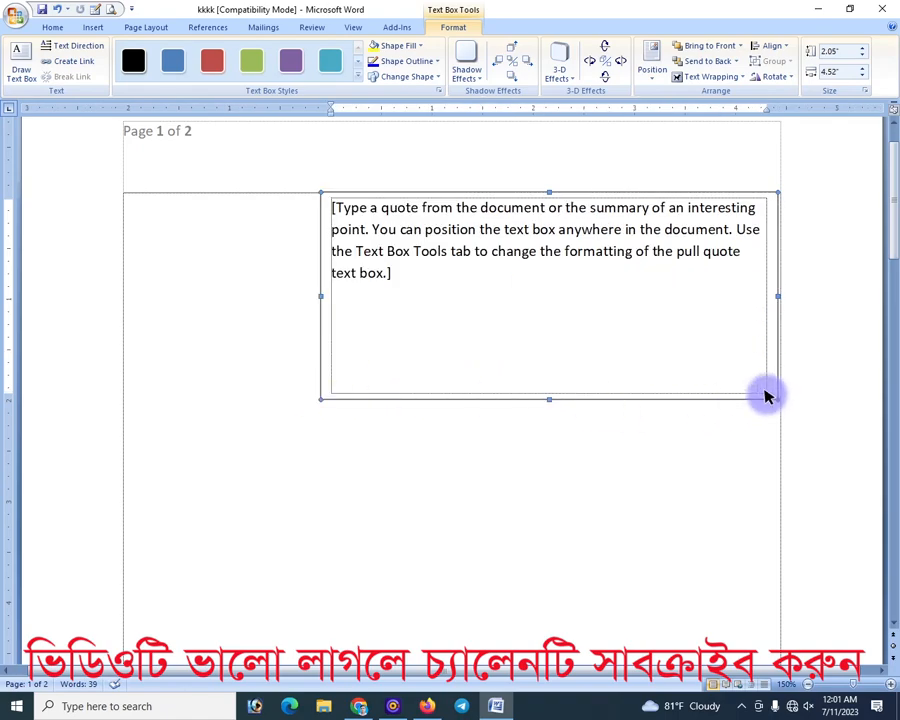
left_click_drag(766, 397, 620, 324)
left_click(530, 243)
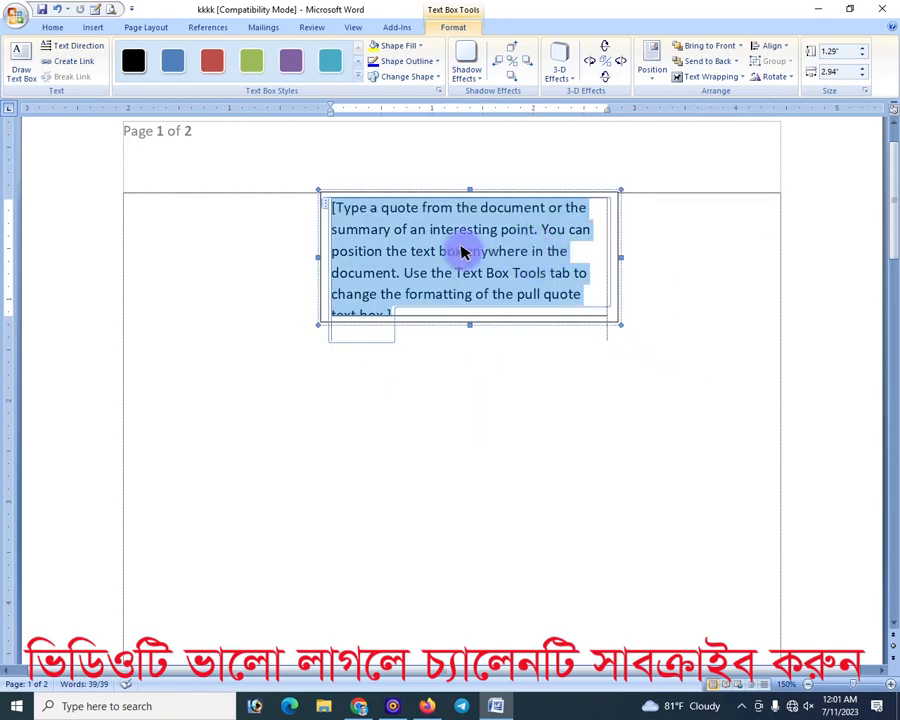
left_click(576, 320)
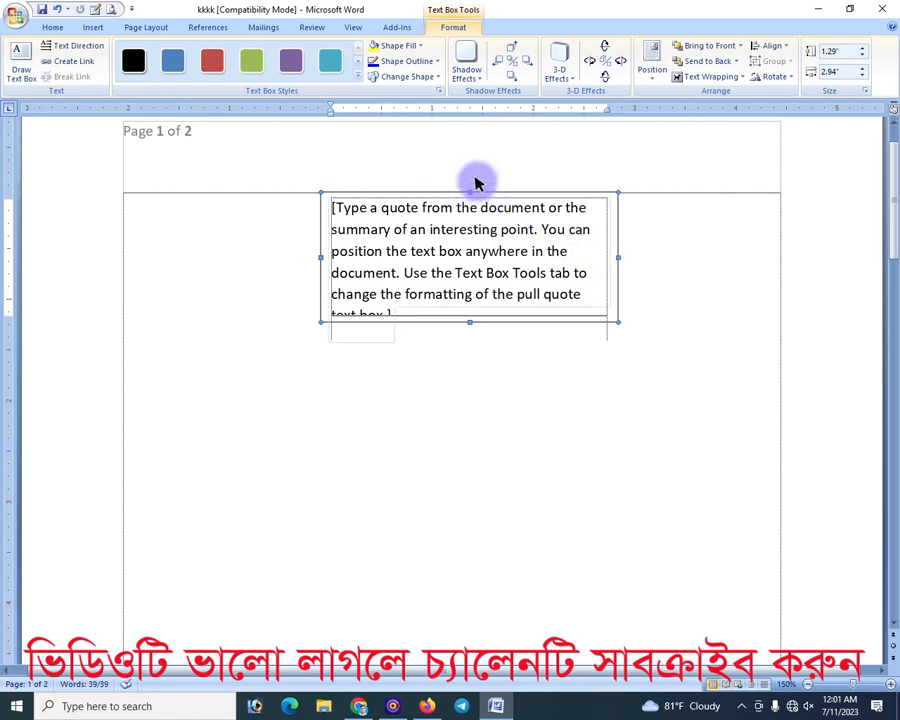
Step: Remove the text box's outline and check the page in print preview
left_click(437, 64)
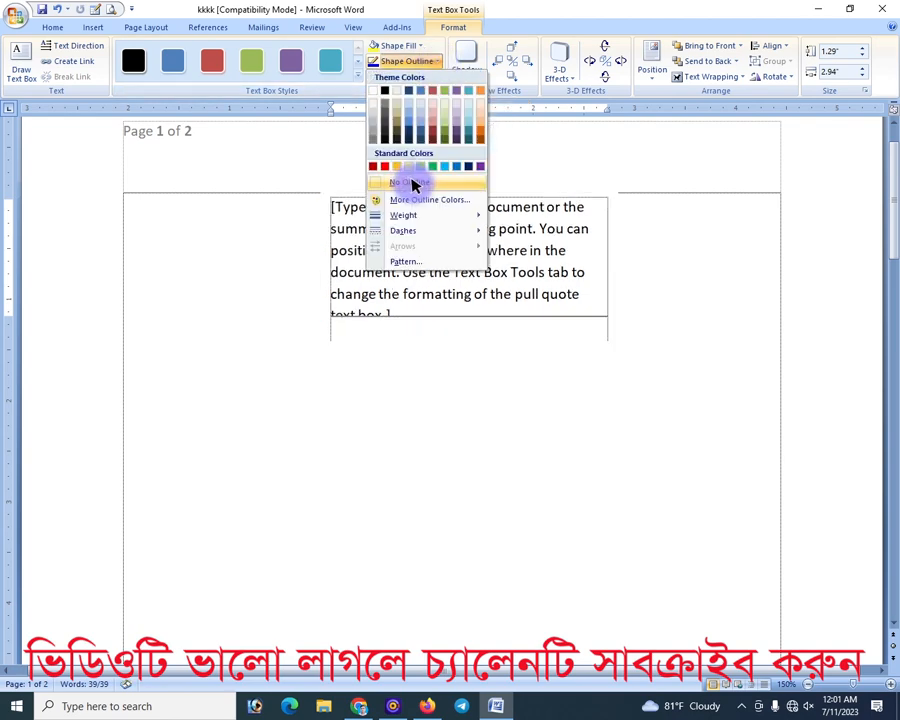
left_click(413, 185)
left_click(620, 302)
left_click(110, 10)
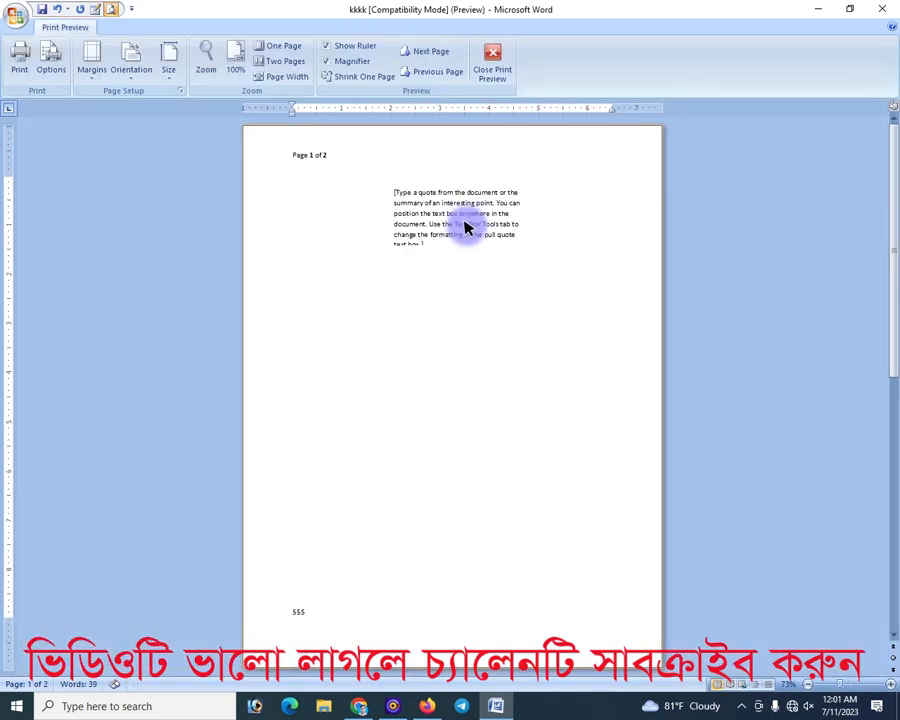
left_click(486, 64)
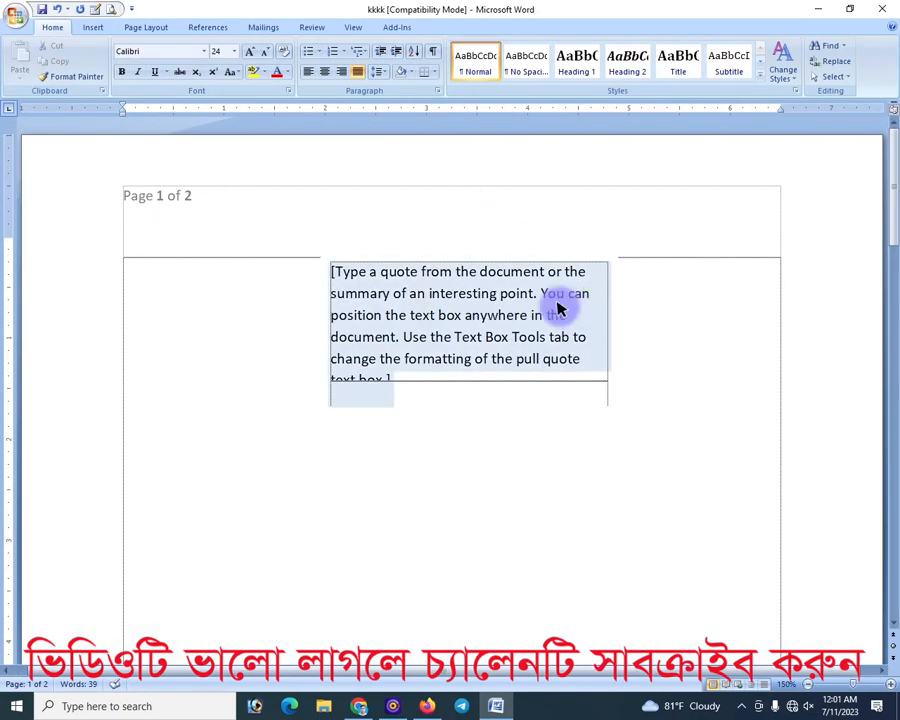
Step: Copy the text box's placeholder text into the document body and delete the text box
left_click(220, 284)
left_click(96, 26)
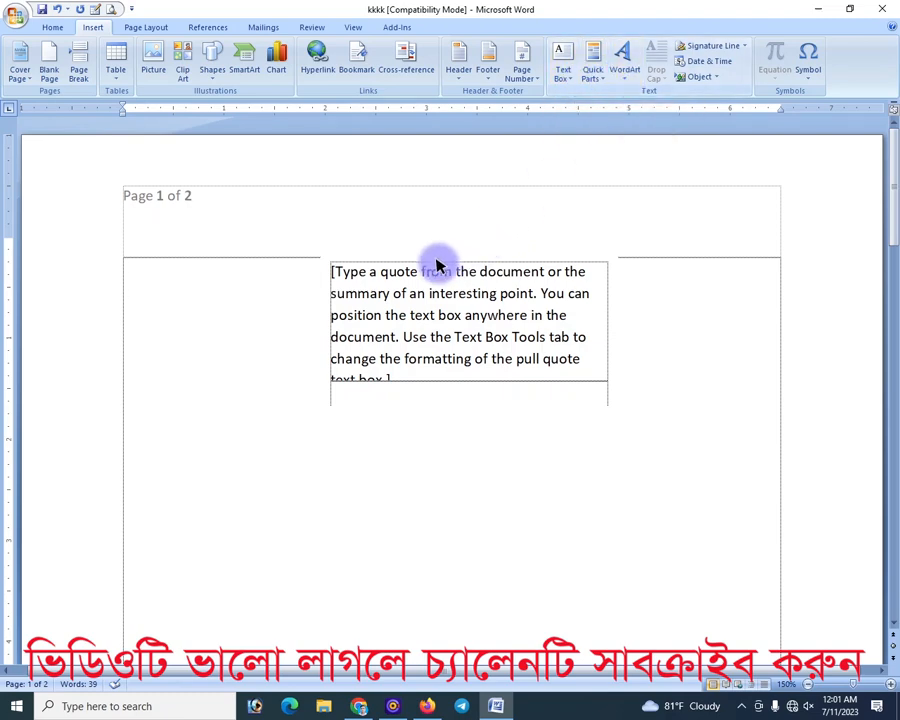
left_click(380, 278)
key("ctrl+c")
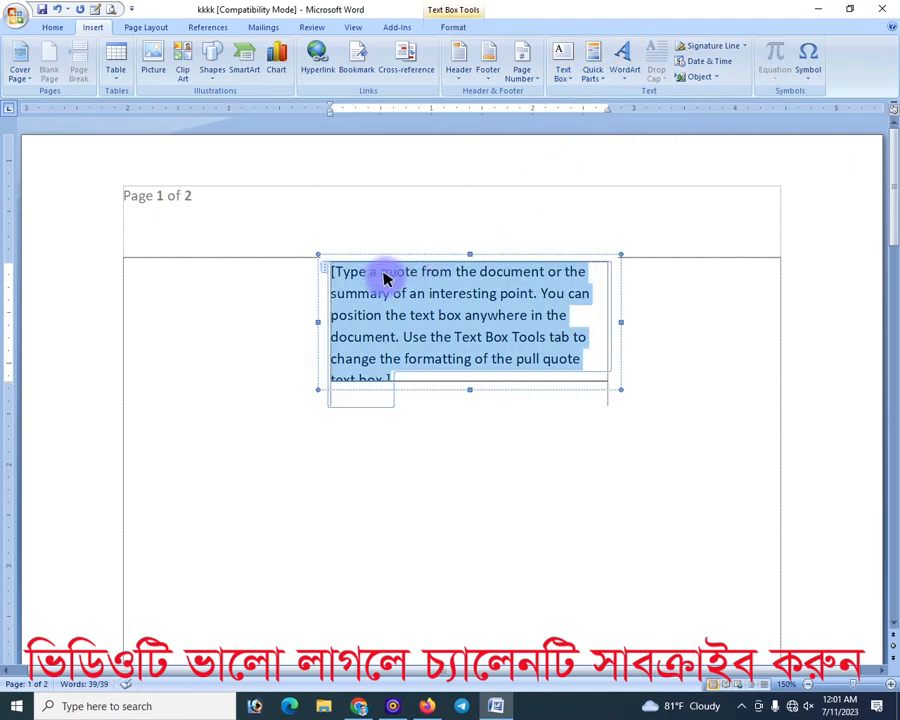
left_click(217, 262)
key("ctrl+v")
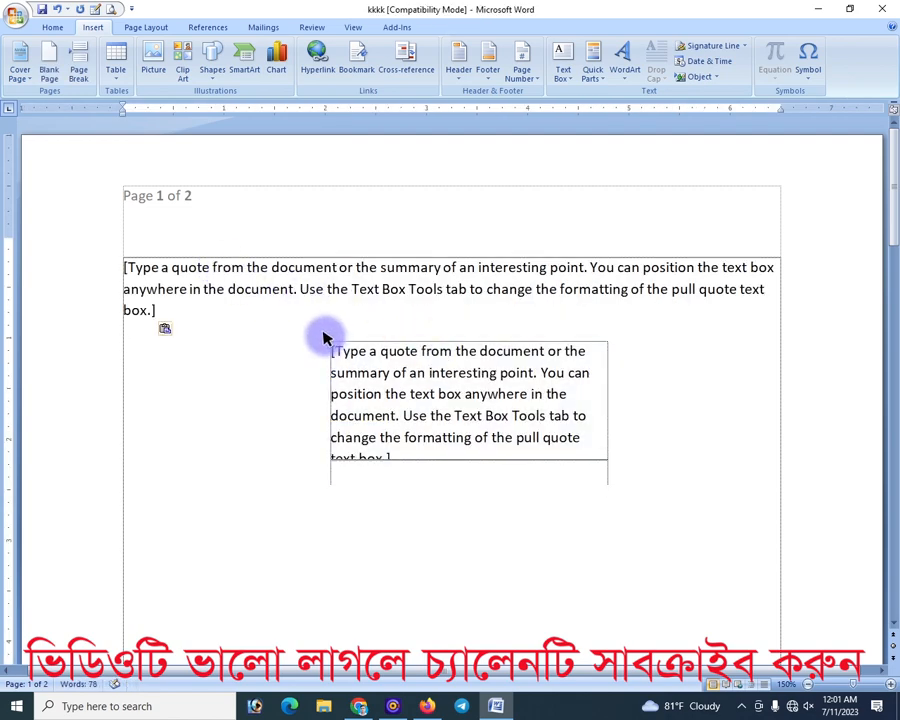
left_click(334, 342)
key("Delete")
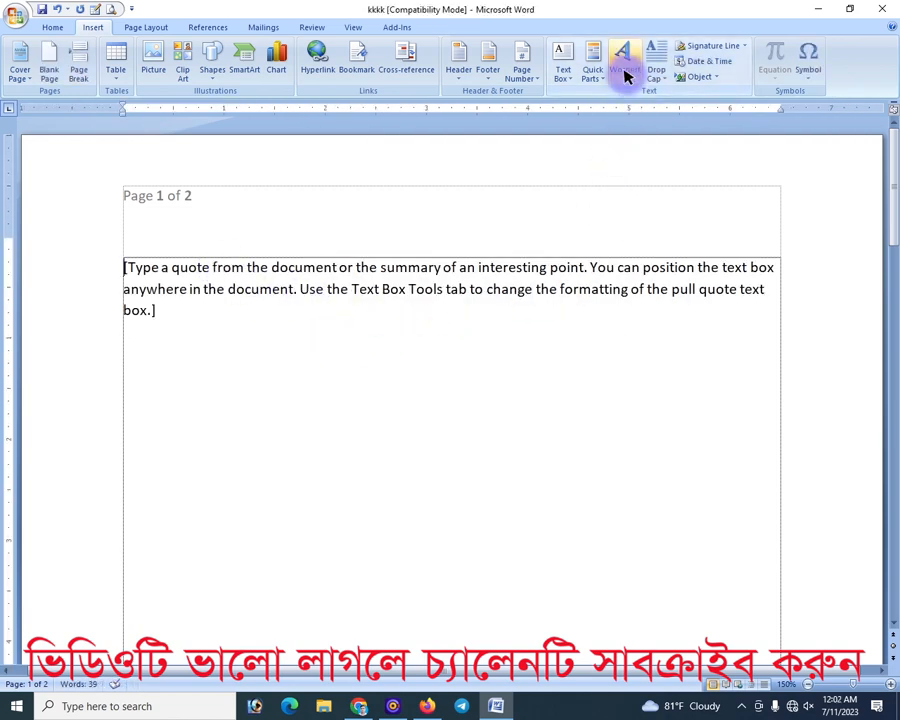
Step: Delete the opening "[Type" from the pasted paragraph
left_click(292, 336)
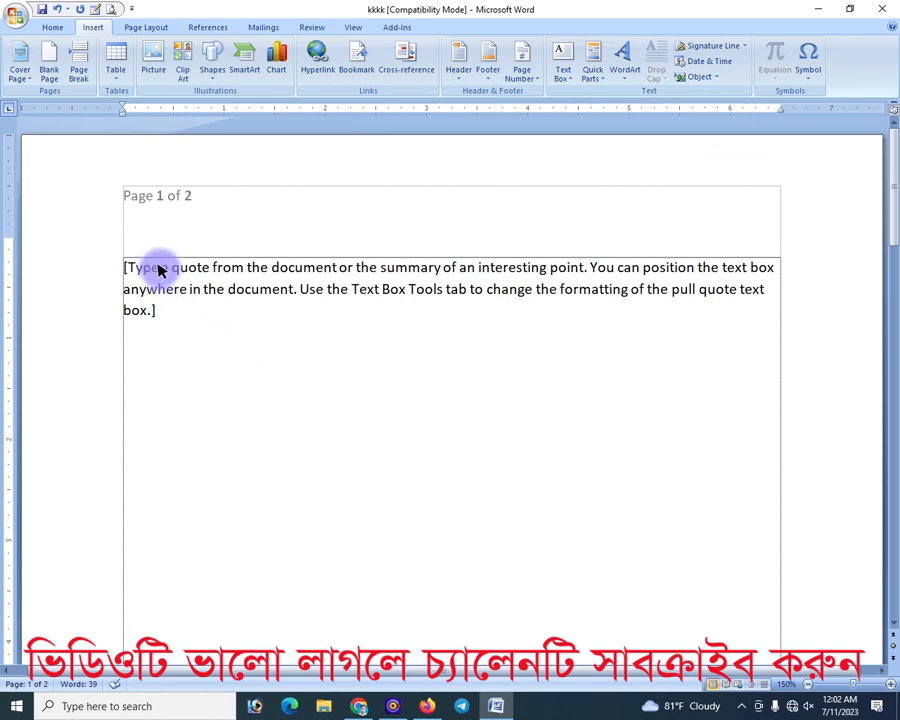
left_click_drag(121, 266, 153, 268)
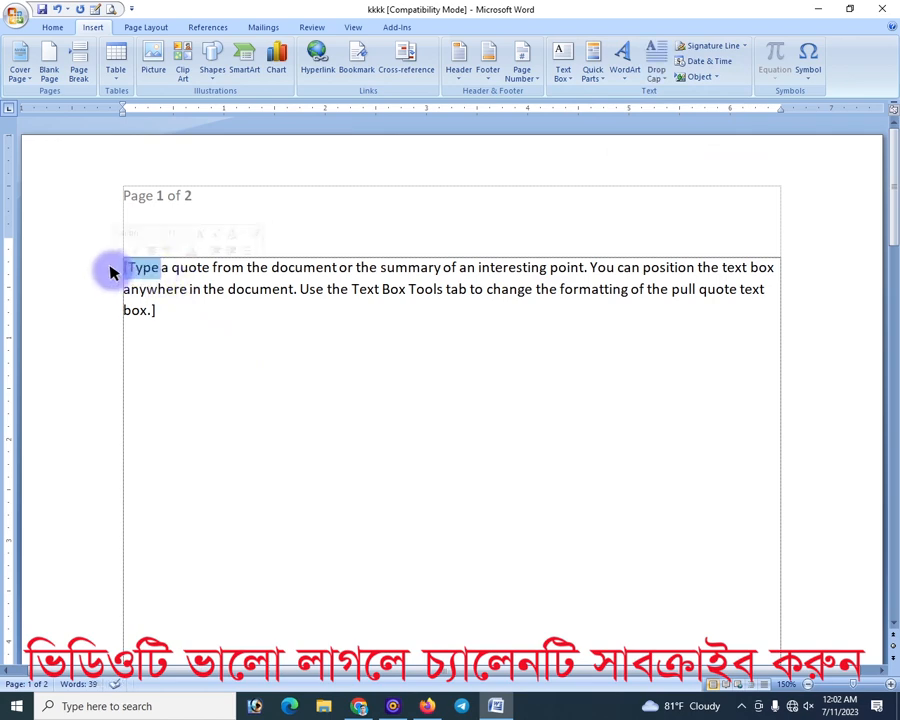
key("Delete")
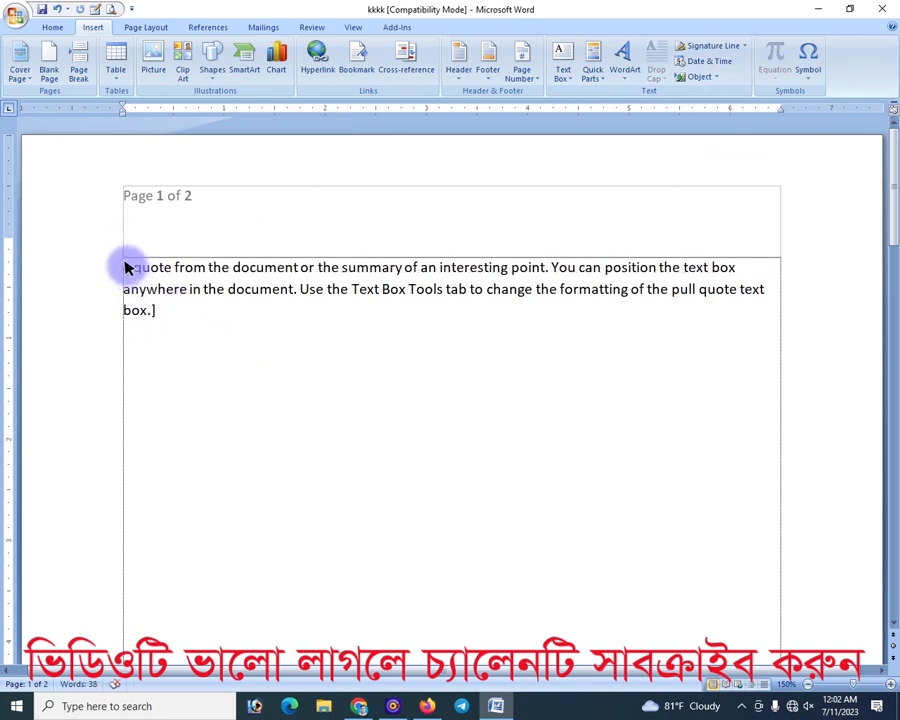
Step: Turn the words "a quote from" into WordArt with the blue, red-shadowed style, in Impact at size 36
left_click(625, 78)
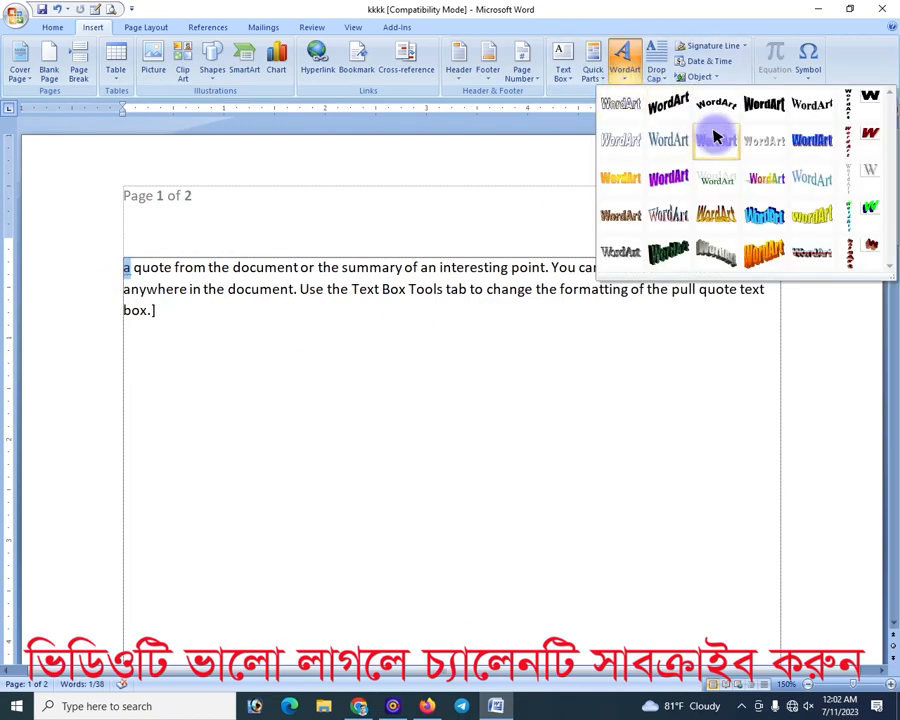
left_click(516, 377)
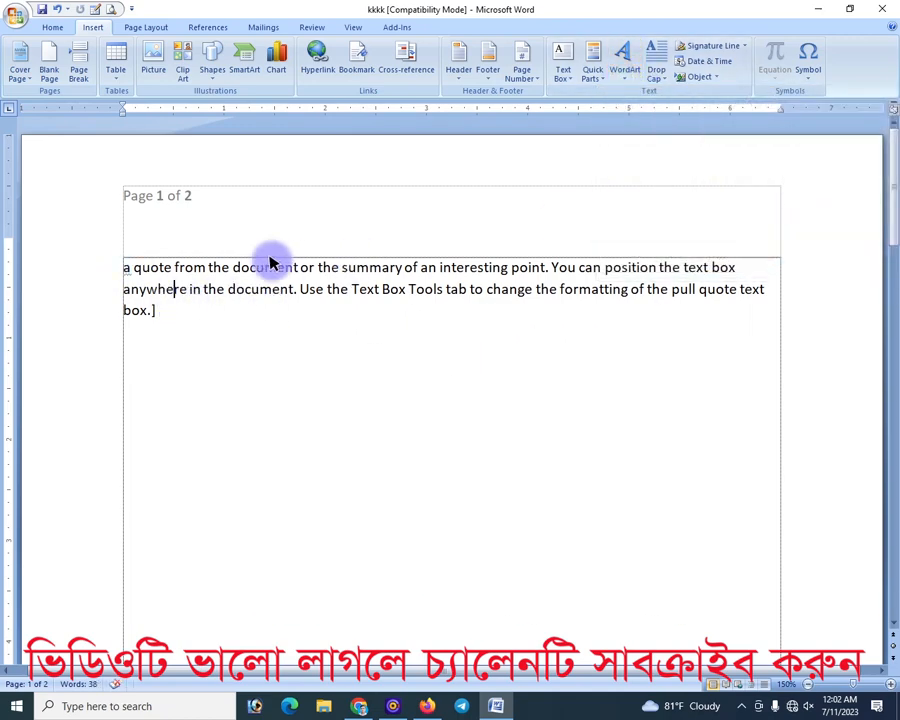
left_click_drag(121, 268, 184, 268)
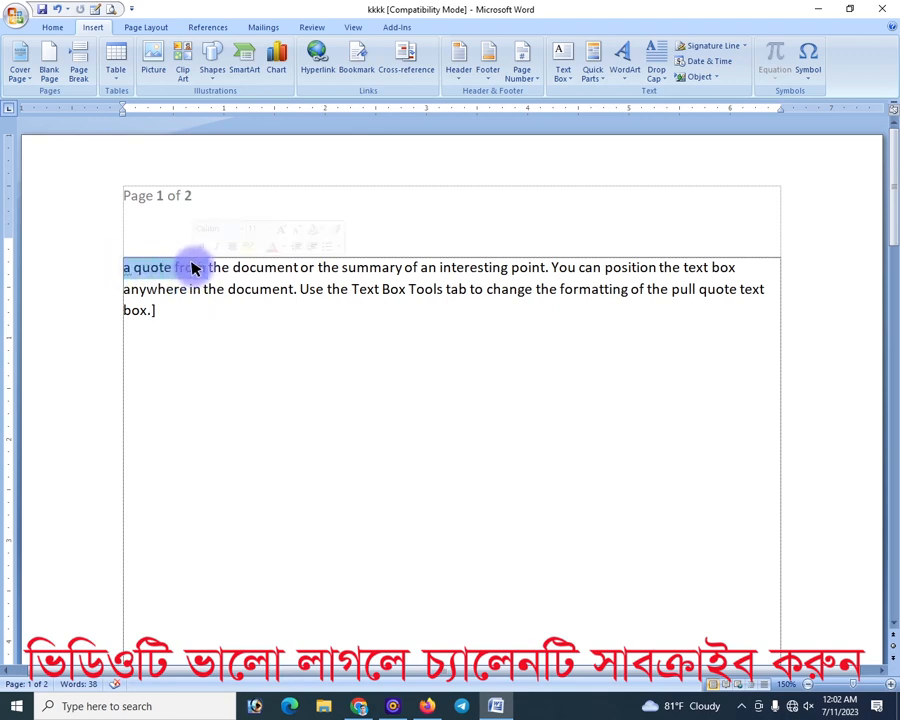
left_click(625, 62)
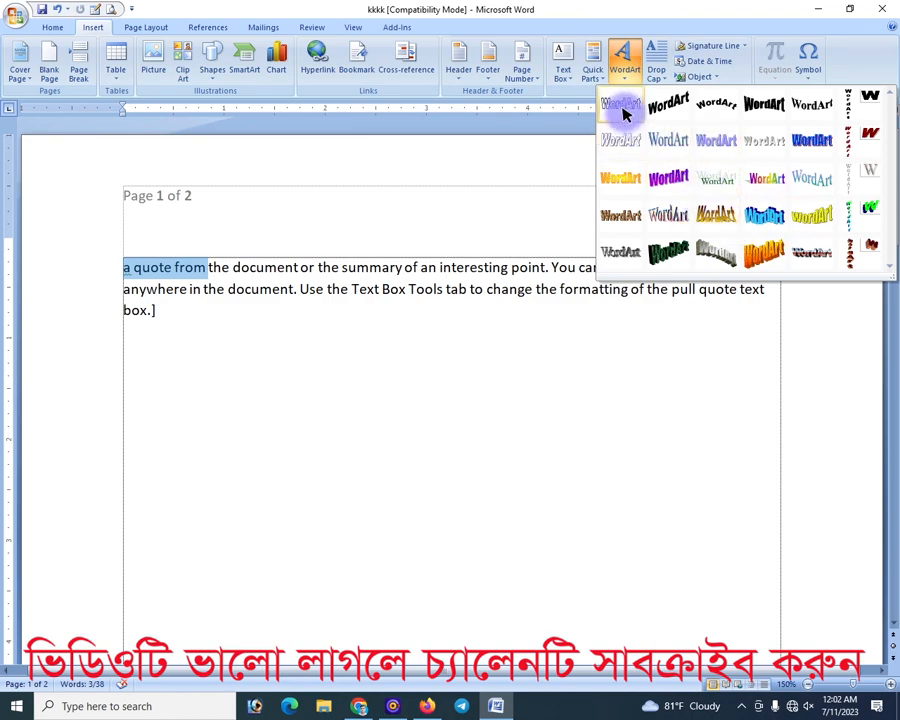
left_click(808, 142)
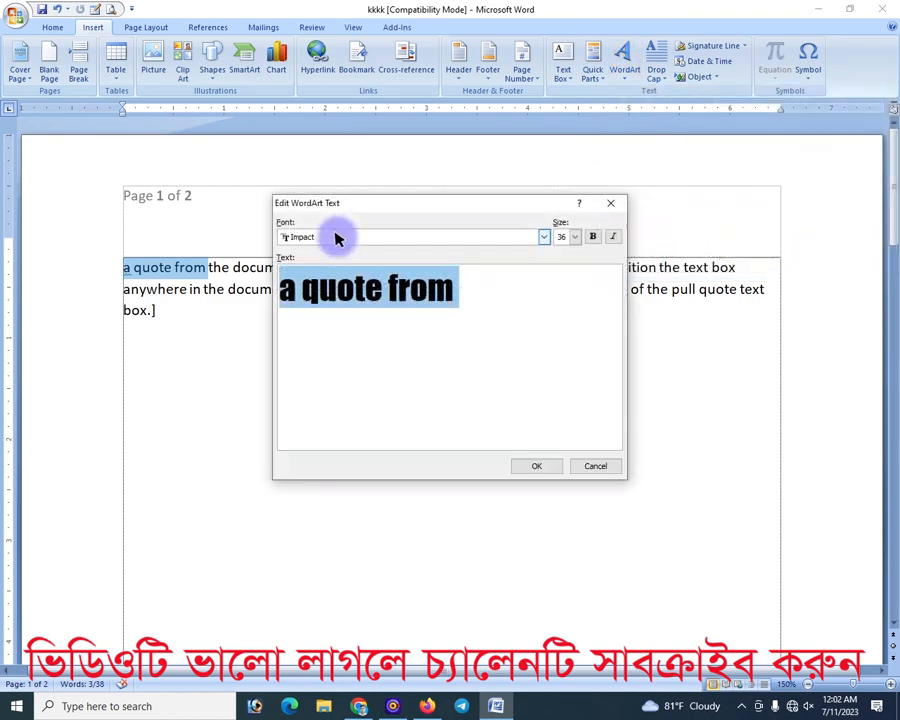
left_click(552, 469)
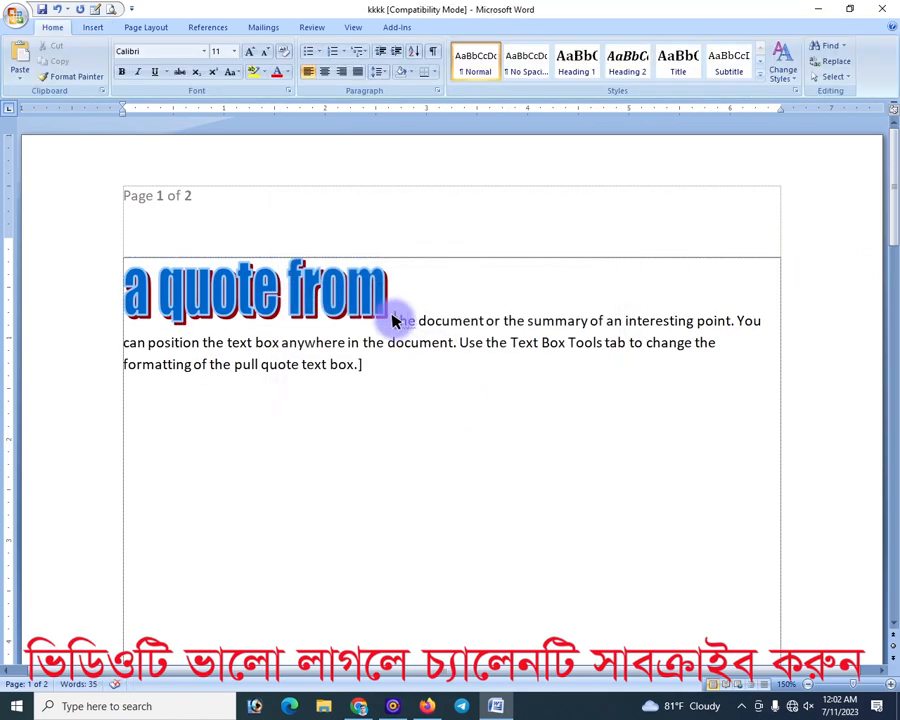
Step: Set the WordArt's text wrapping to In Front of Text
left_click(355, 296)
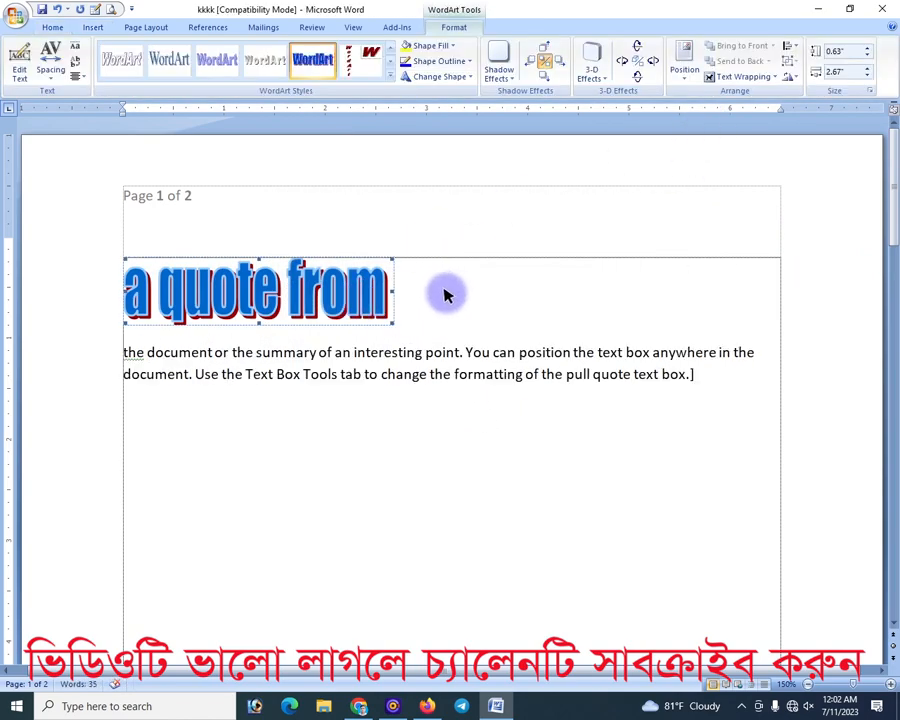
left_click_drag(446, 295, 386, 296)
left_click(370, 292)
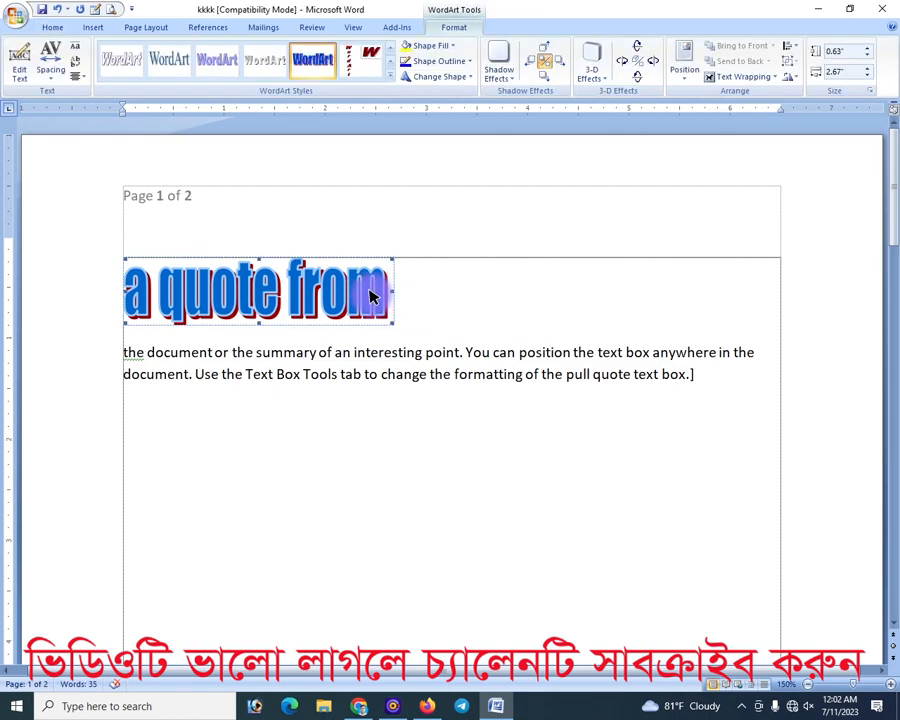
left_click(741, 77)
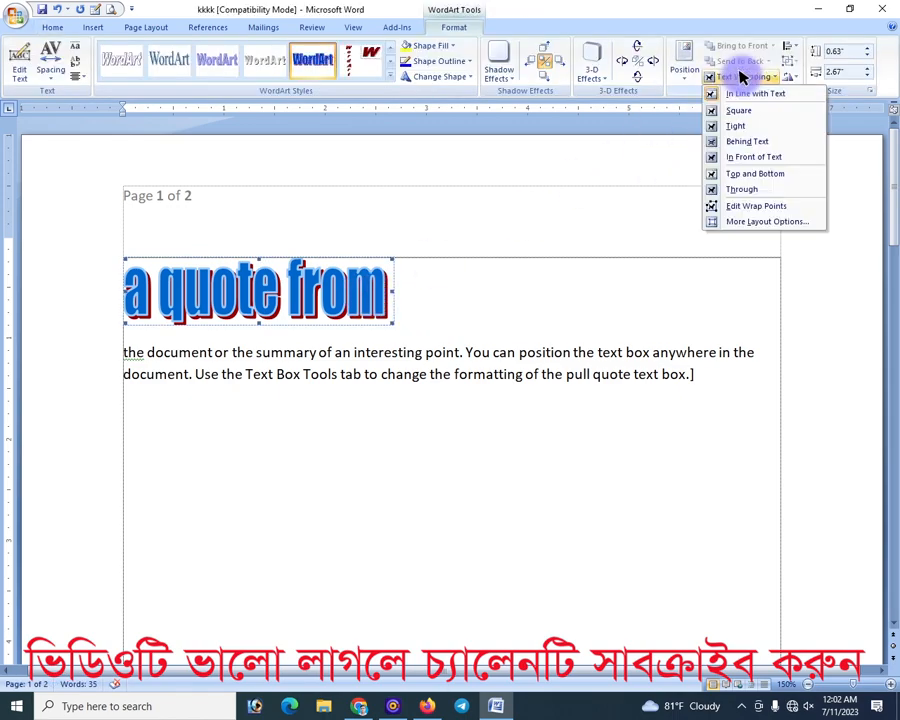
left_click(752, 157)
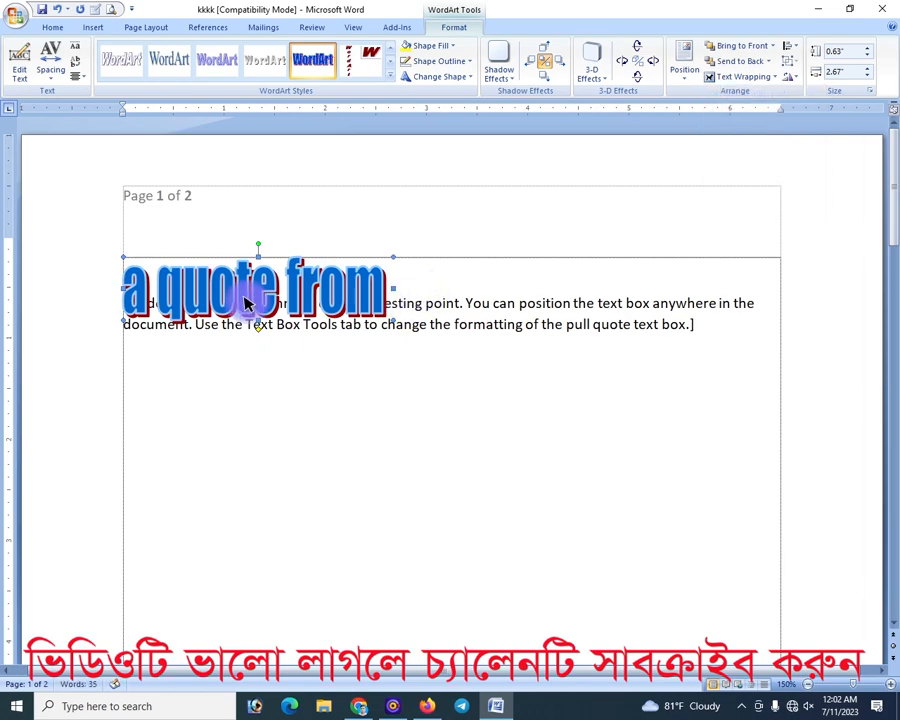
Step: Move the WordArt below the paragraph and enlarge it to about 1.09" high and 3.38" wide
left_click_drag(250, 300, 410, 441)
left_click_drag(543, 412, 614, 366)
left_click_drag(512, 408, 498, 329)
left_click(490, 410)
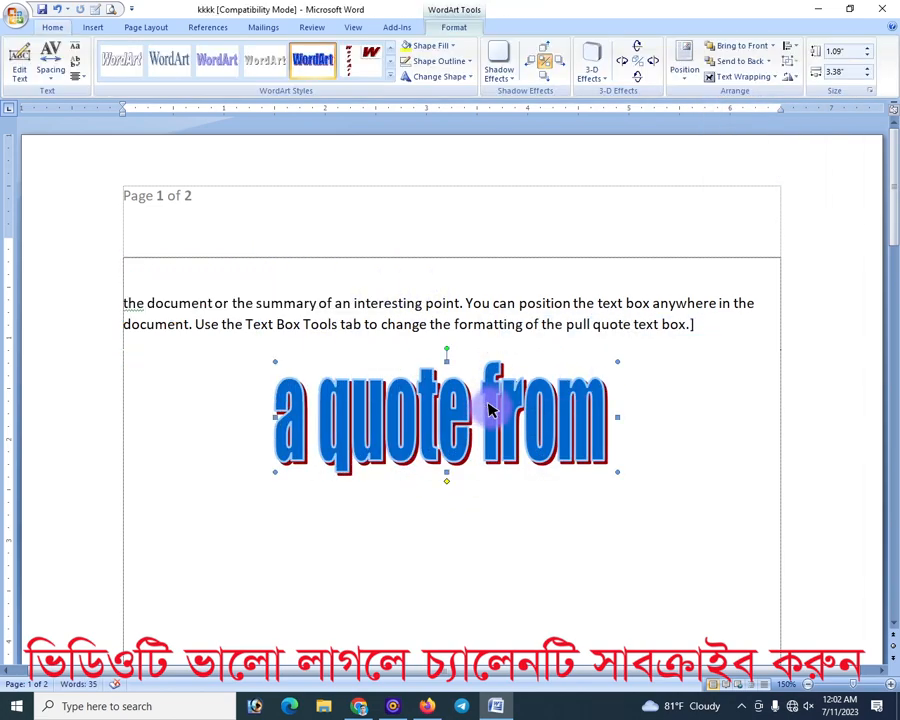
Step: Try a Rotate in Perspective 3-D effect on the WordArt, and replace it with the mirrored shadow from Additional Shadow Styles
left_click(592, 62)
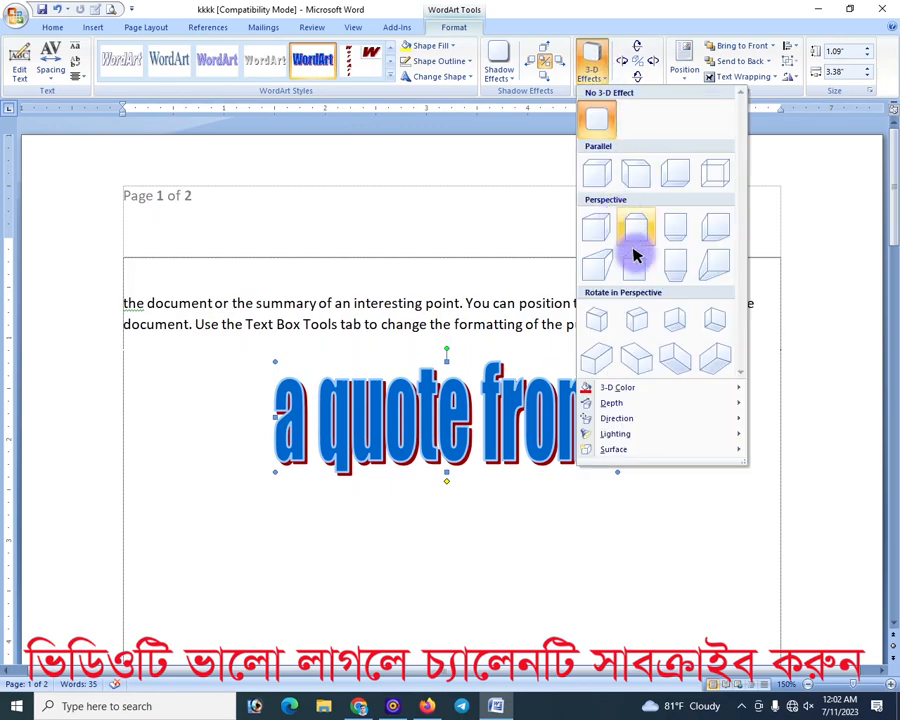
left_click(645, 313)
left_click(500, 62)
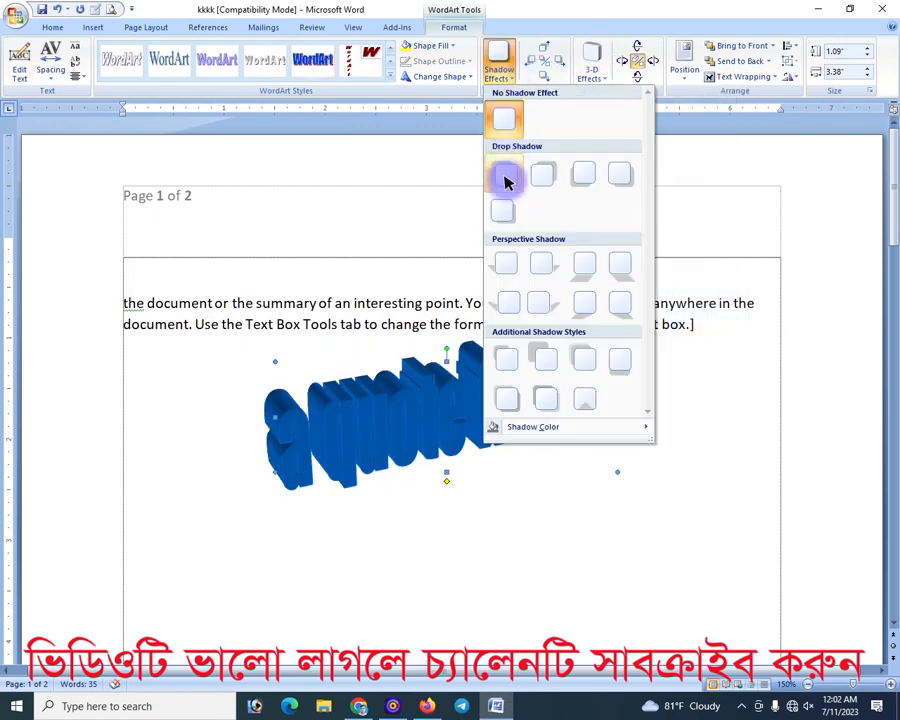
left_click(619, 360)
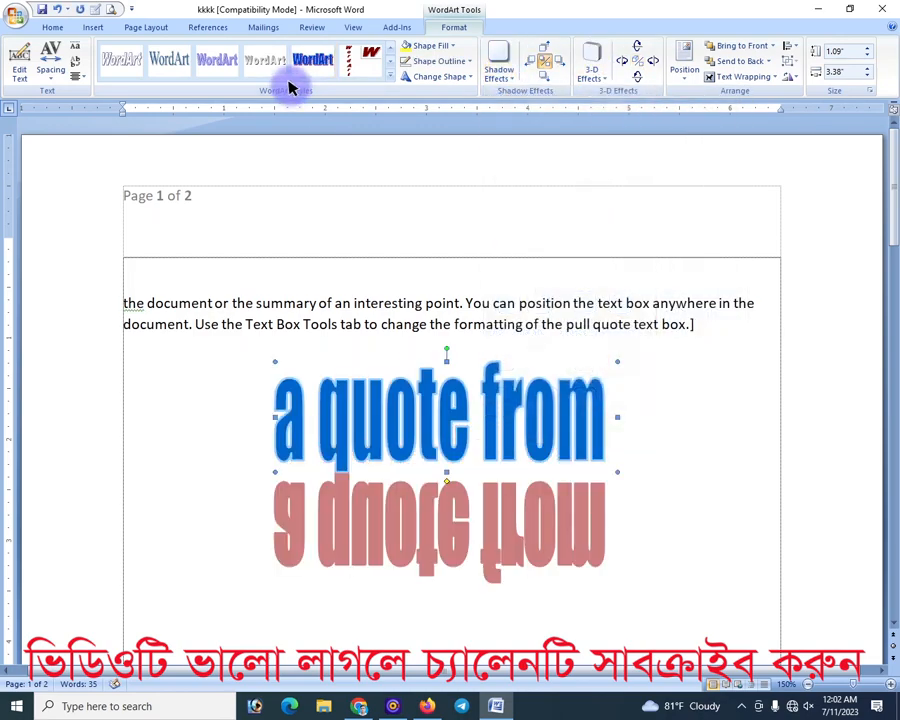
Step: Change the WordArt's style to the slanted purple gradient design with a light shadow
left_click(390, 75)
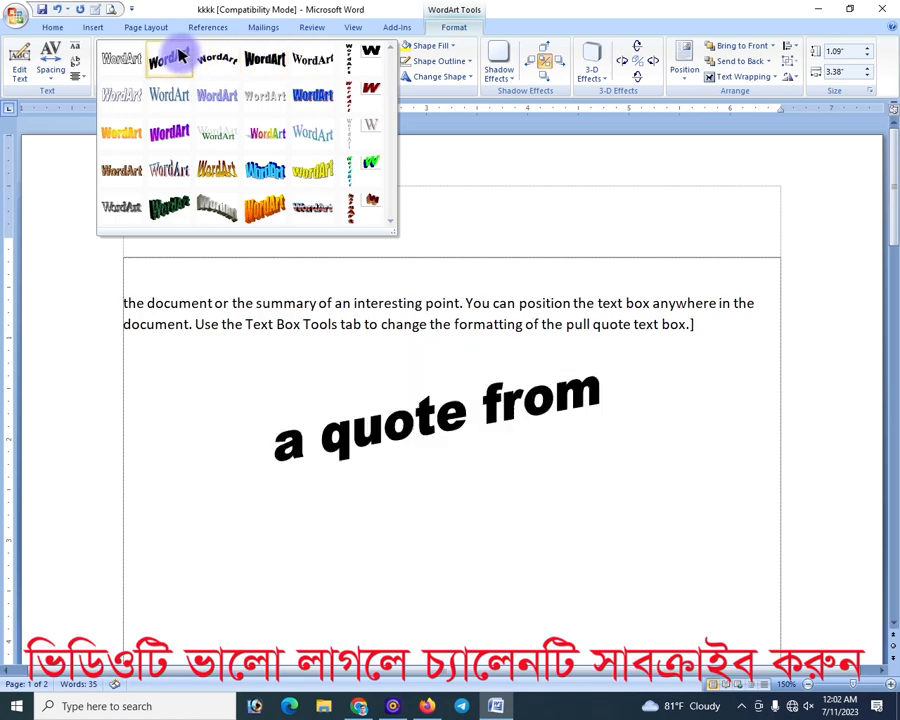
left_click(160, 131)
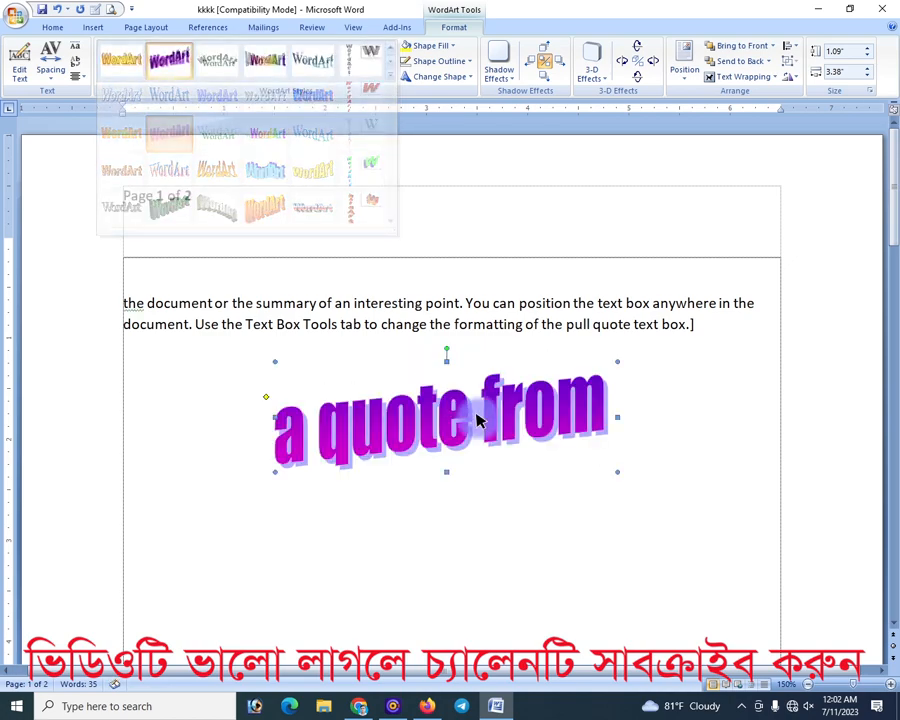
Step: Apply a Dropped drop cap to the first letter of the paragraph beginning "the document"
left_click(92, 27)
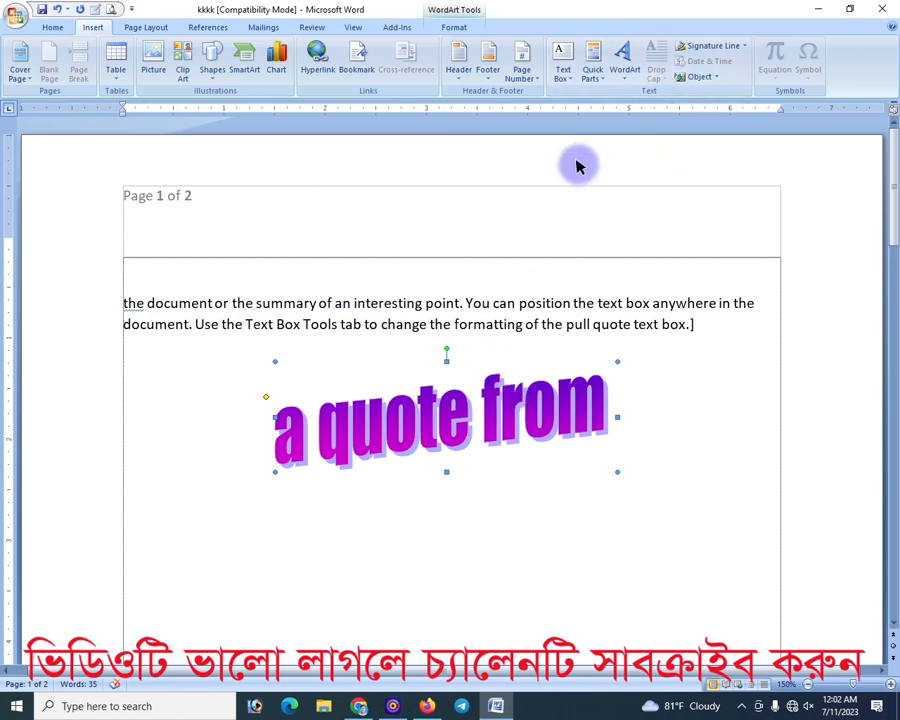
left_click(140, 312)
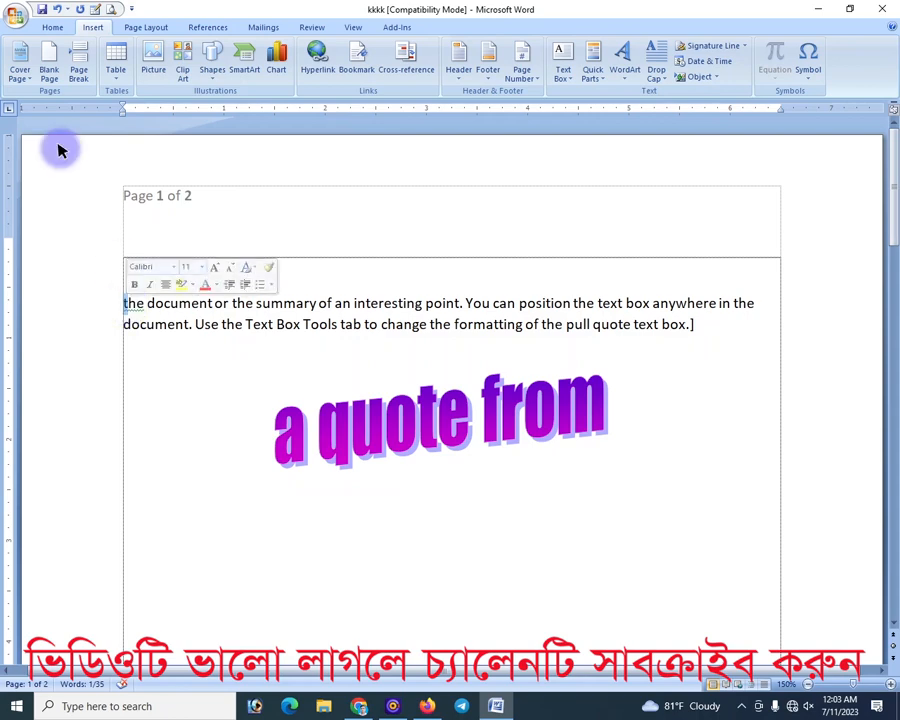
left_click(655, 66)
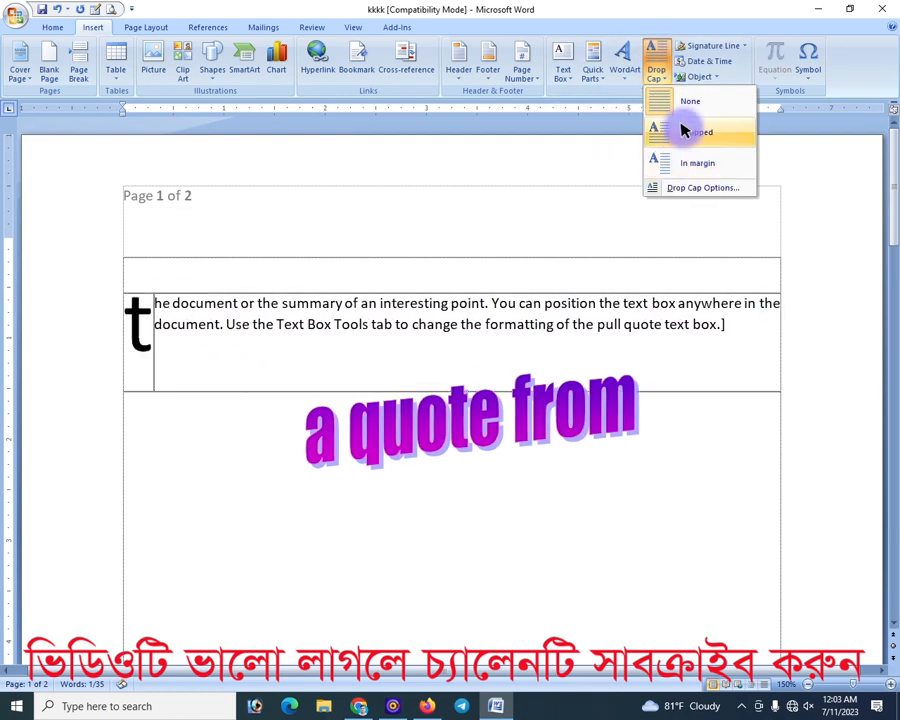
left_click(690, 136)
left_click(287, 328)
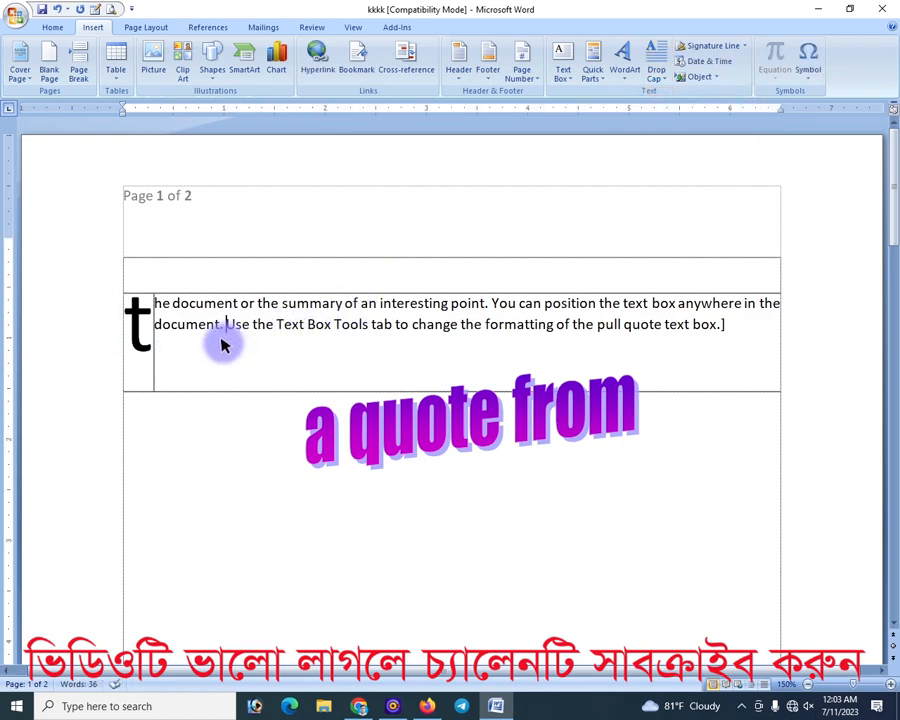
Step: Remove the drop cap from the paragraph's first letter and place the cursor inside the word "Text" on its second line
left_click(140, 318)
left_click(624, 76)
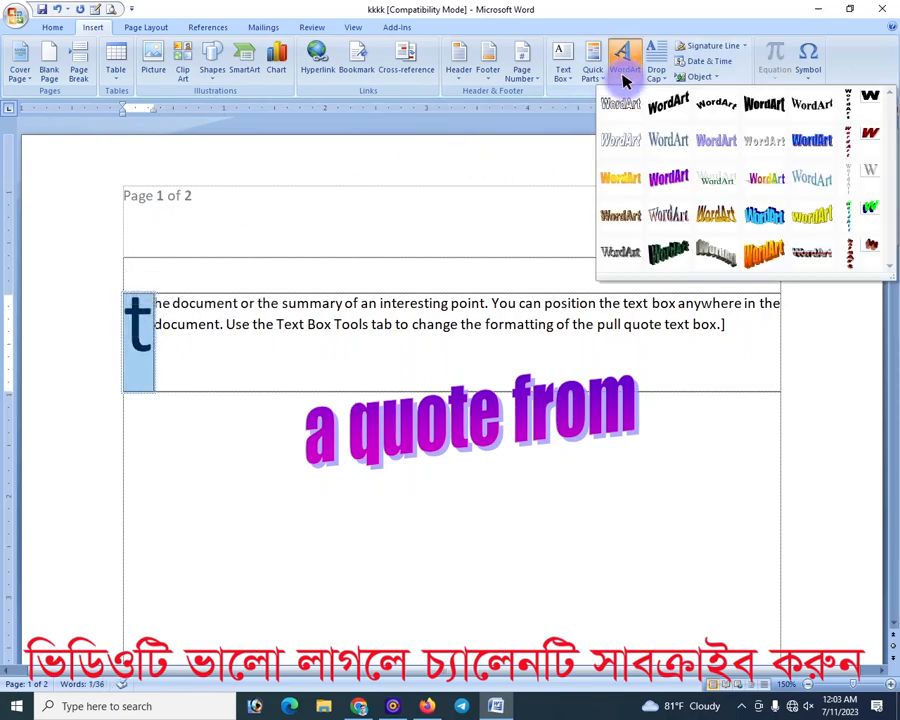
left_click(657, 70)
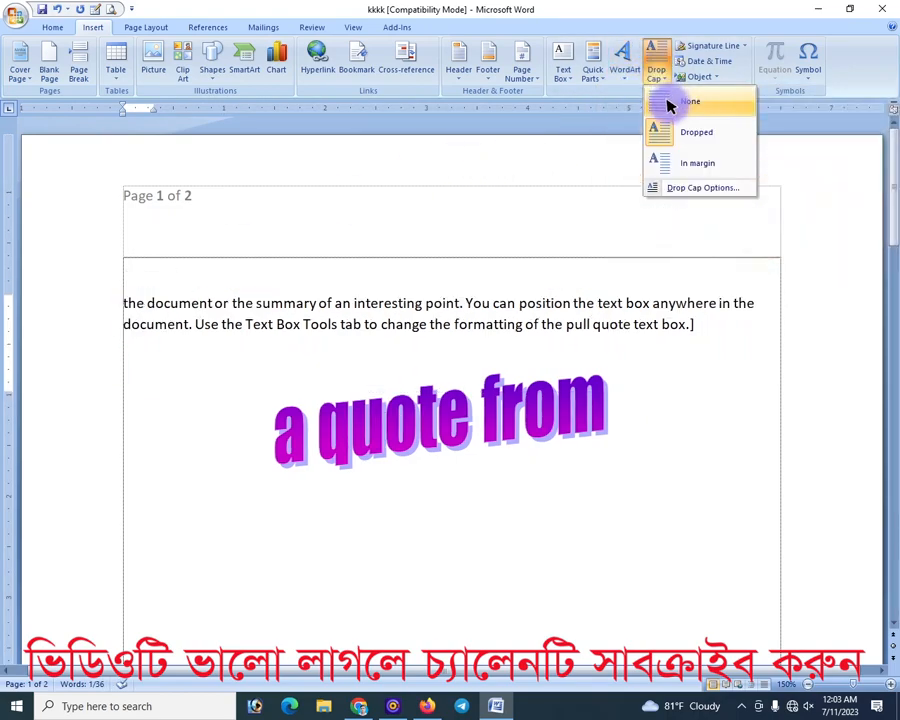
left_click(669, 104)
left_click(249, 325)
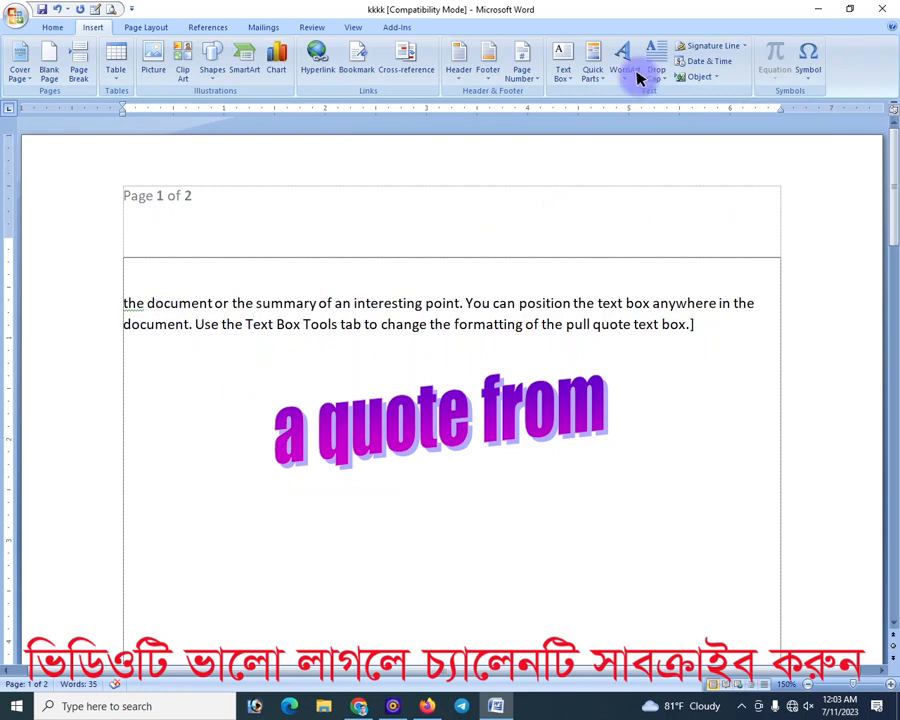
left_click(743, 45)
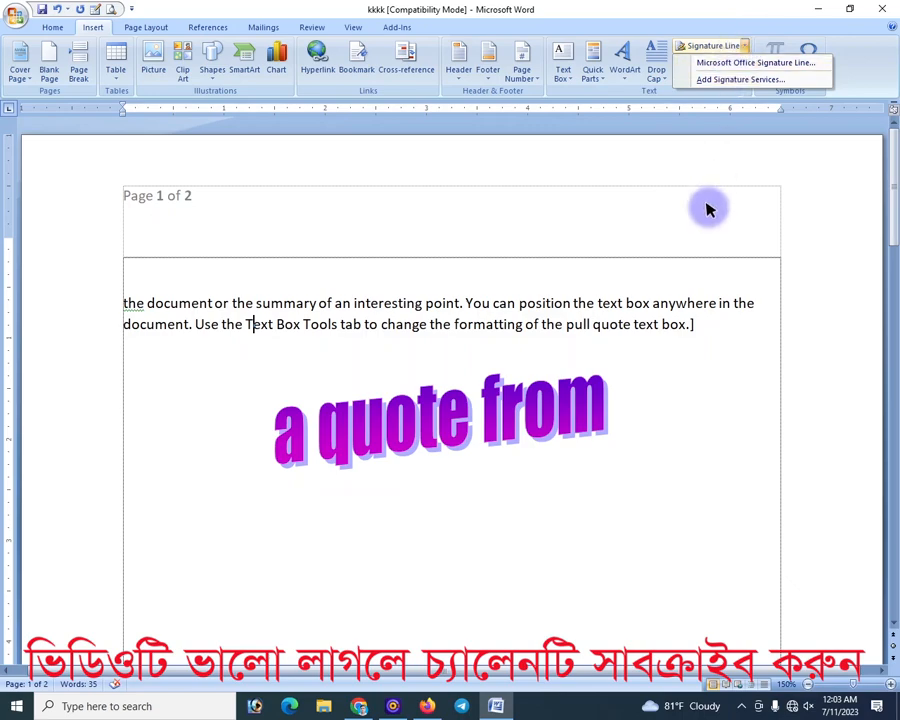
left_click(708, 205)
Step: Insert the date at the cursor in the format "Tuesday, July 11, 2023"
left_click(727, 62)
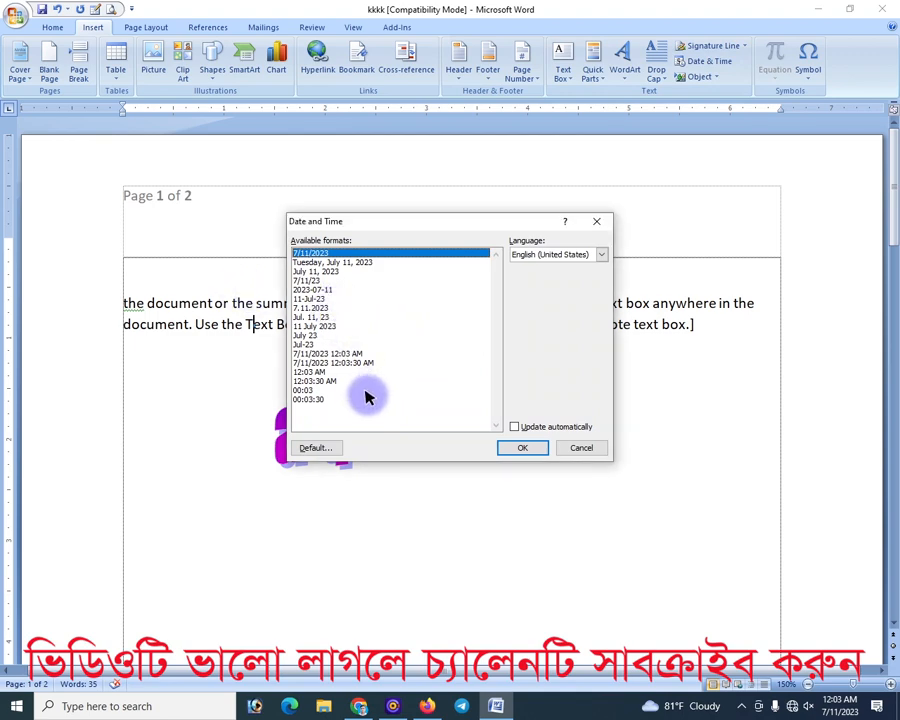
left_click(310, 307)
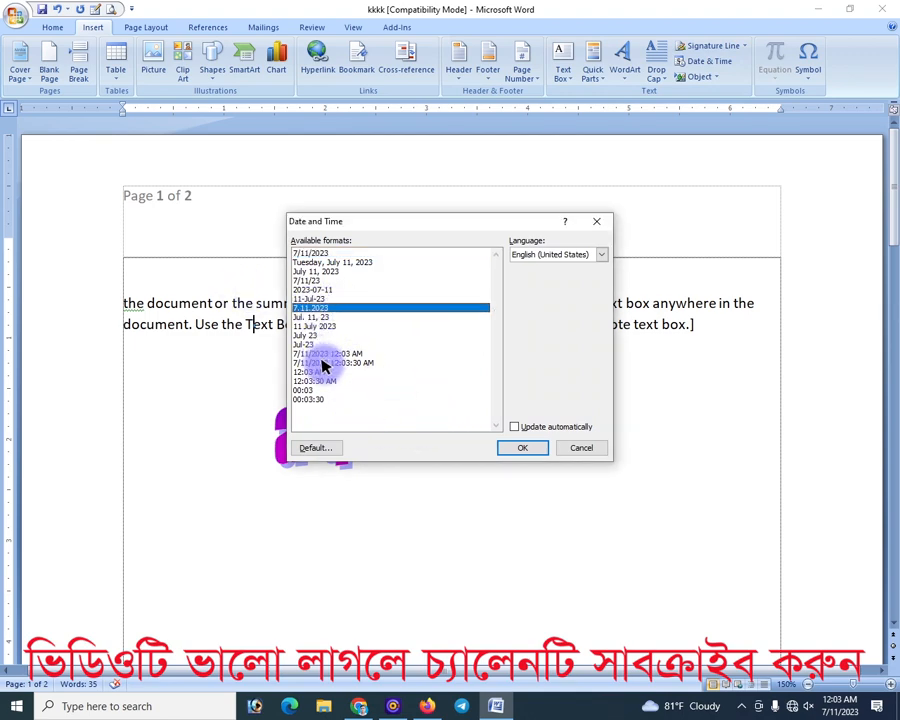
left_click(315, 263)
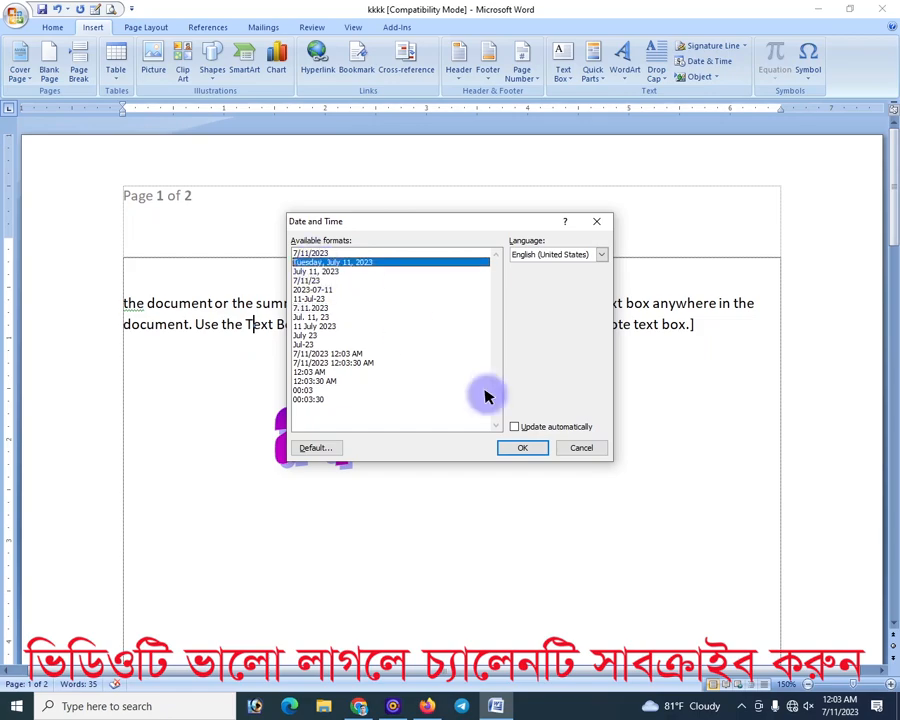
left_click(536, 446)
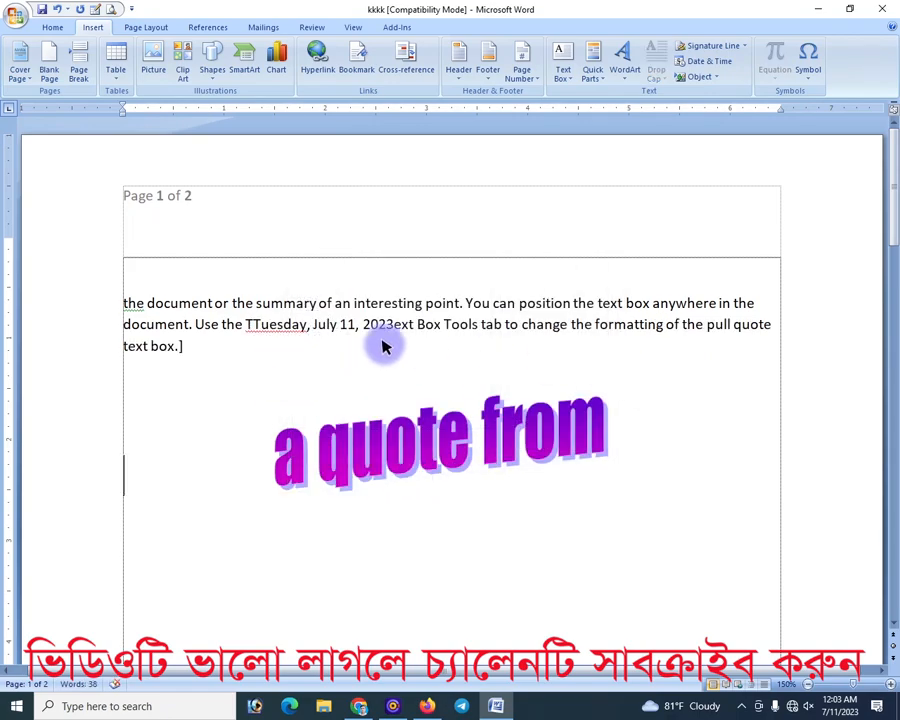
Step: Add blank lines above the paragraph and insert the date "Tuesday, July 11, 2023" at the top of the page body
key("Return")
key("Return")
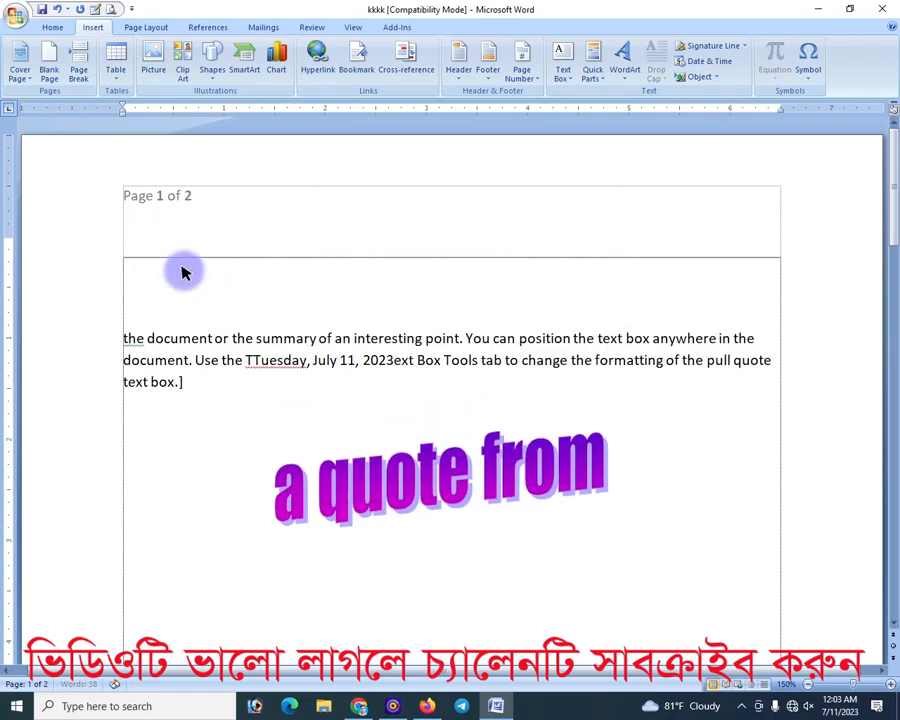
left_click(720, 62)
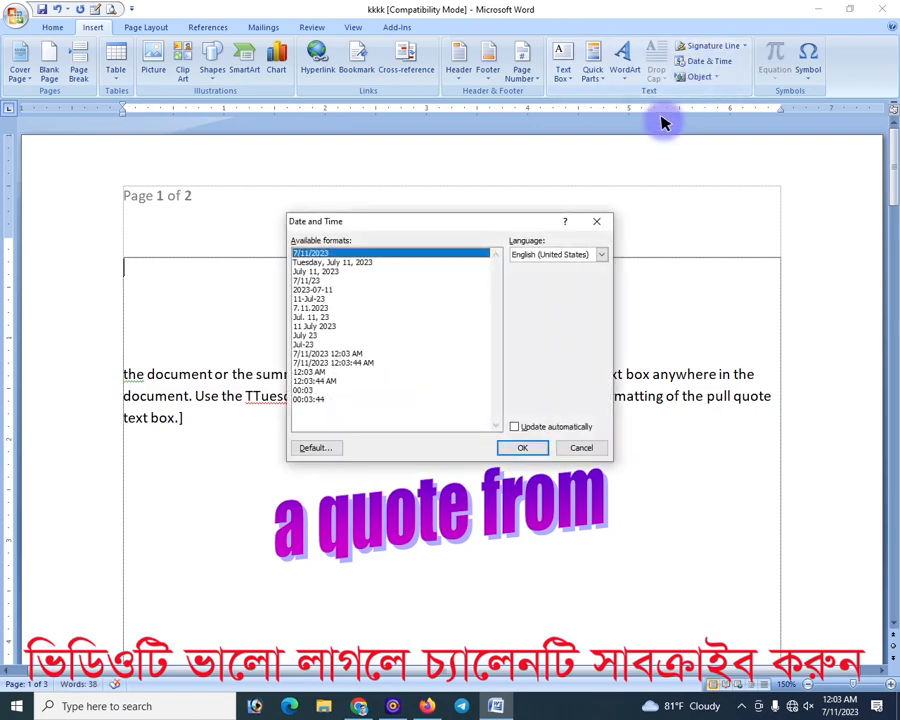
left_click(338, 262)
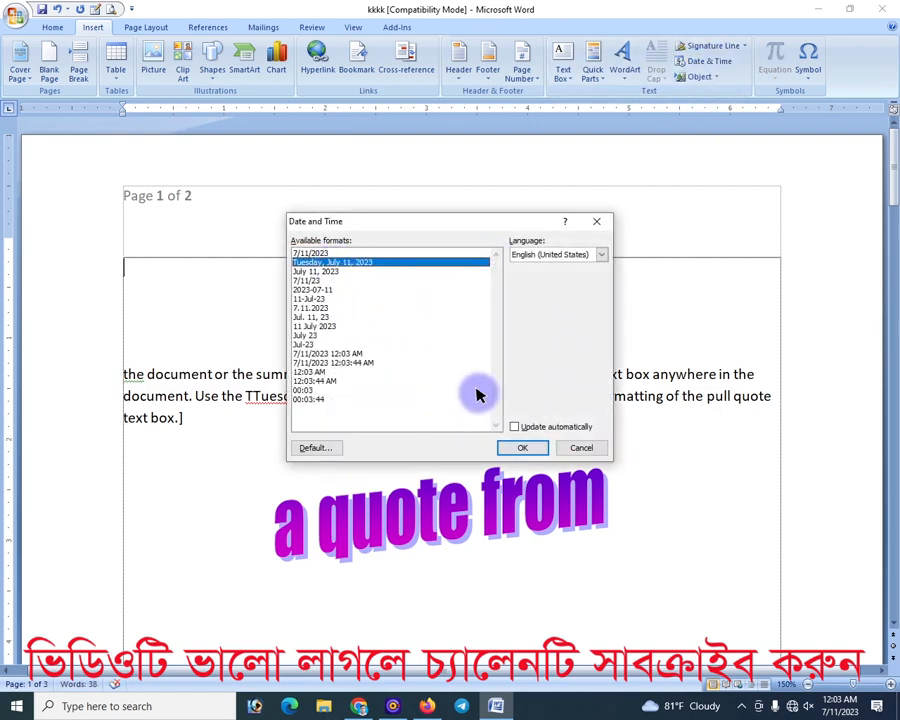
left_click(520, 450)
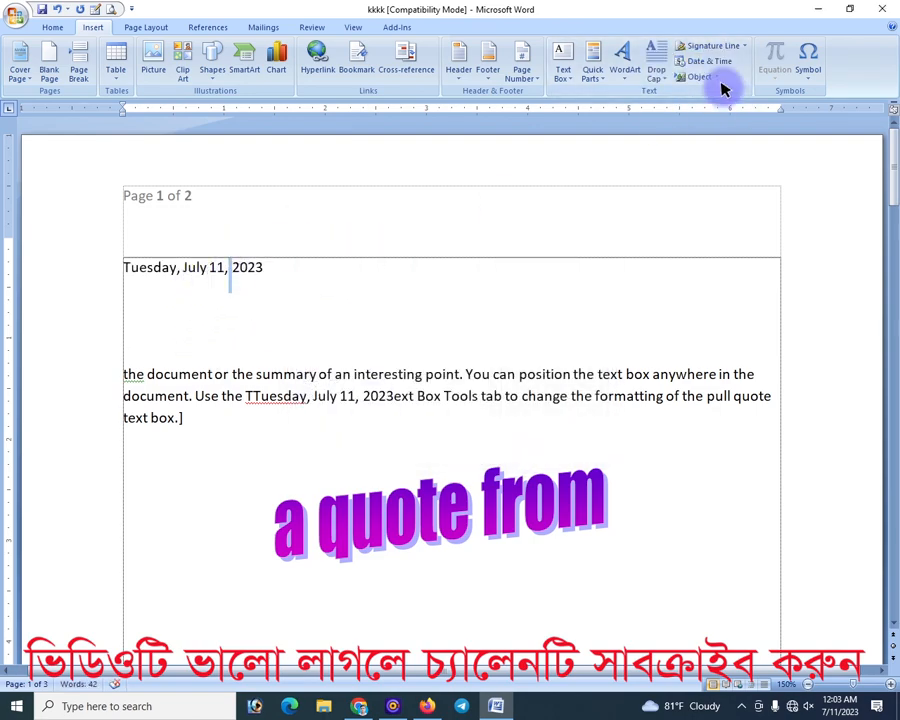
Step: Delete all of the document's body content, including the dates, paragraph and WordArt
key("ctrl+a")
key("Delete")
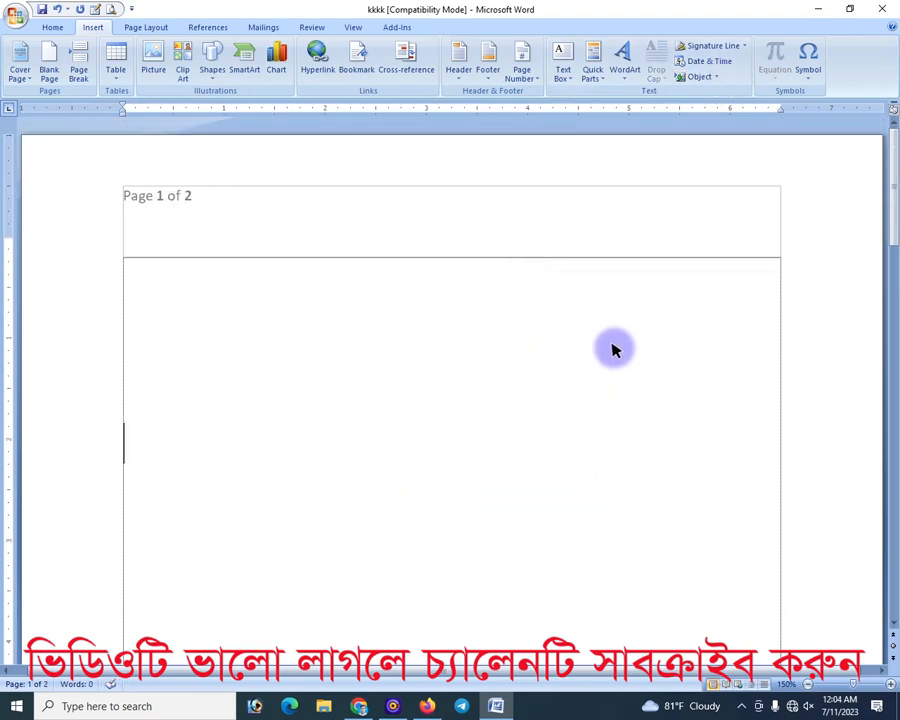
Step: Insert the Webdings lightning-burst symbol, character code 43, into the empty page body
left_click(812, 78)
left_click(832, 181)
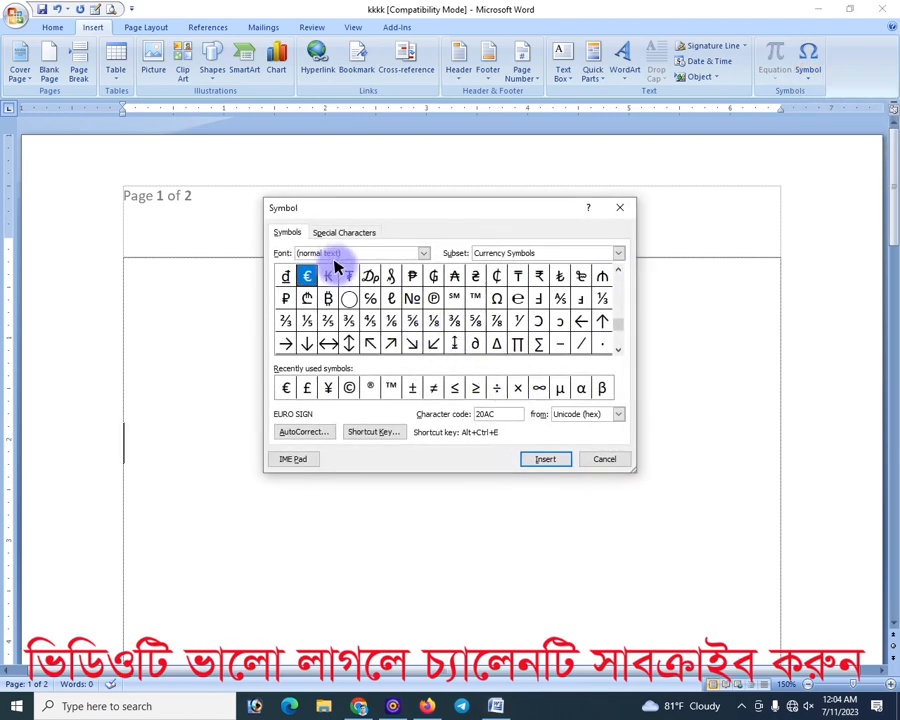
left_click(423, 253)
scroll(390, 312, "down", 20)
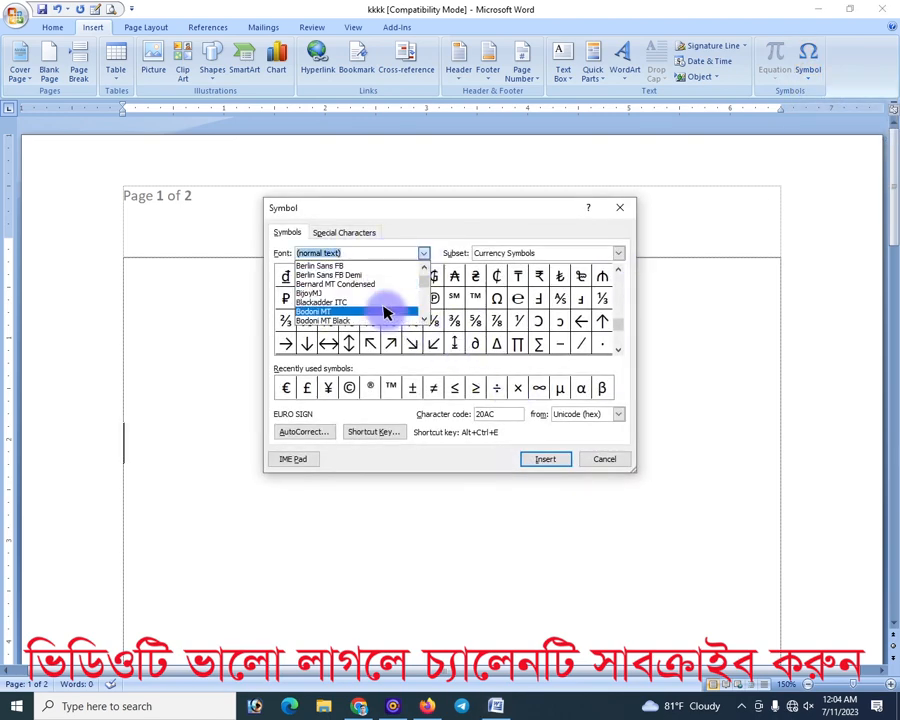
scroll(383, 318, "down", 15)
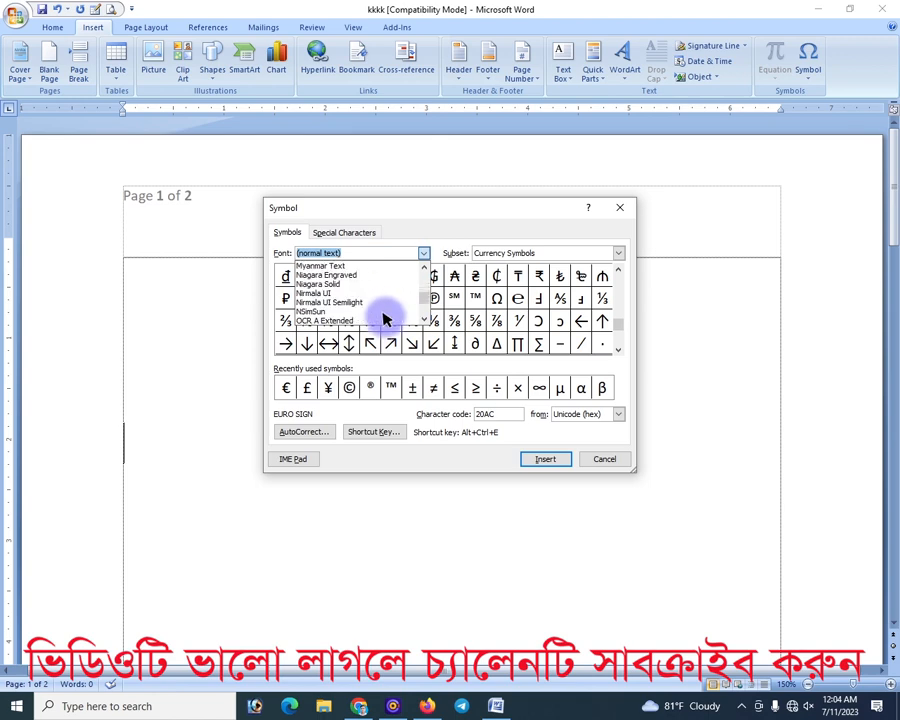
scroll(340, 308, "up", 2)
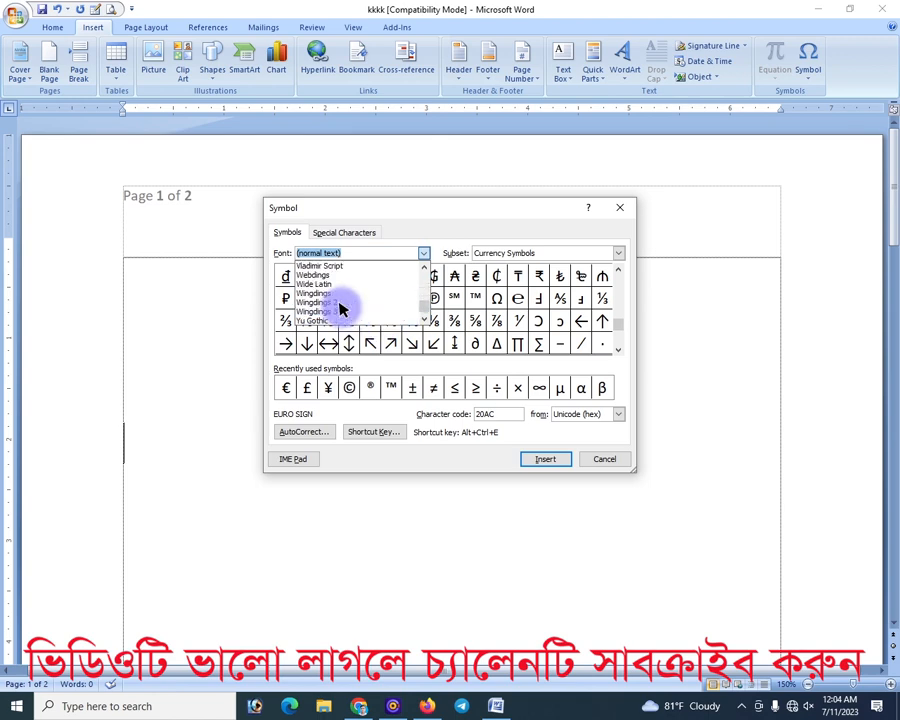
left_click(335, 300)
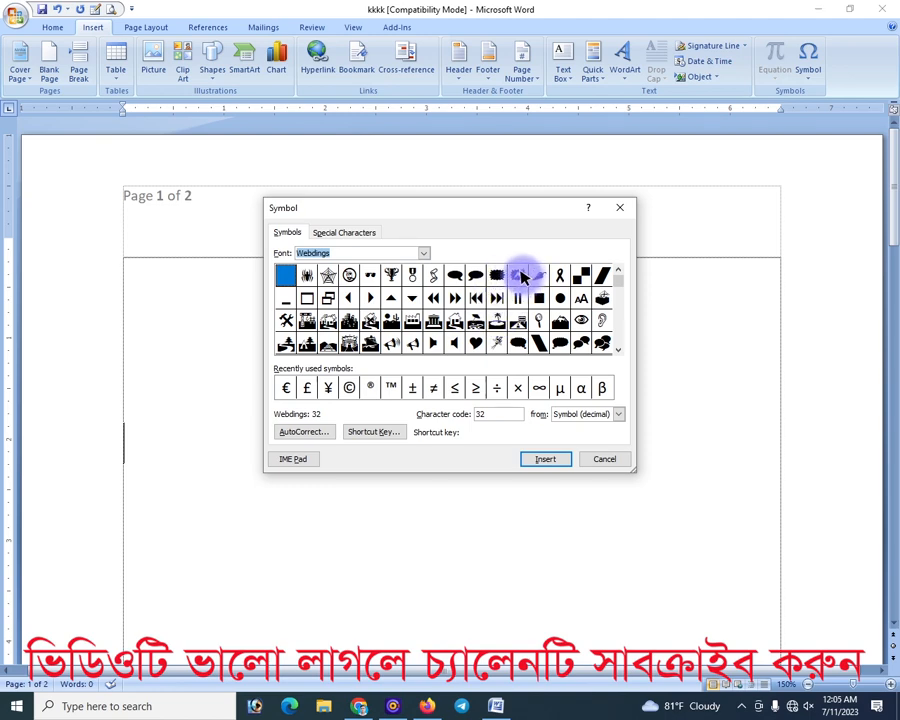
left_click(522, 277)
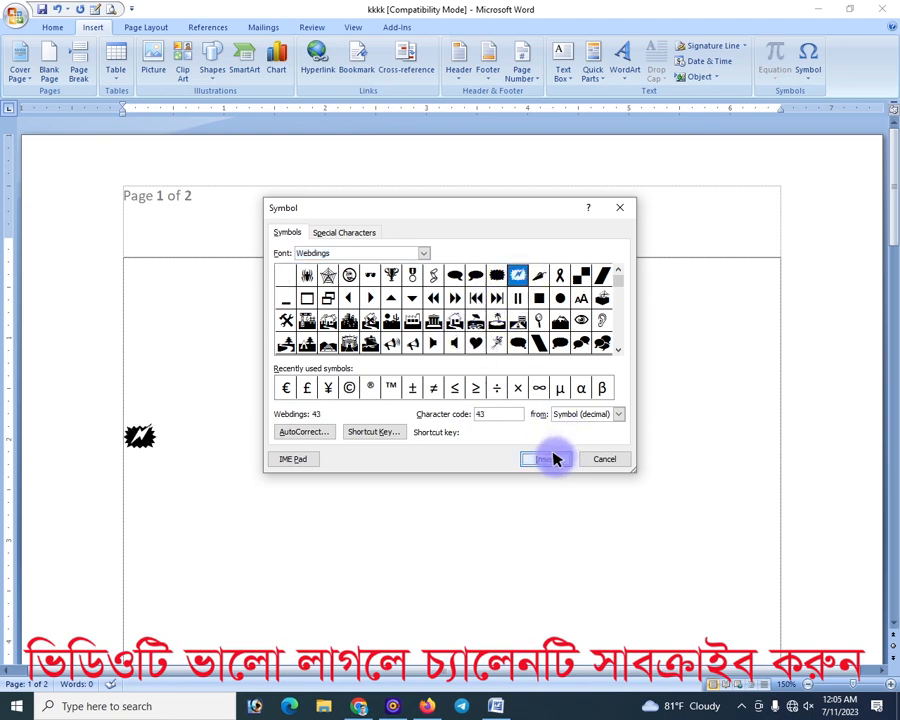
left_click(605, 459)
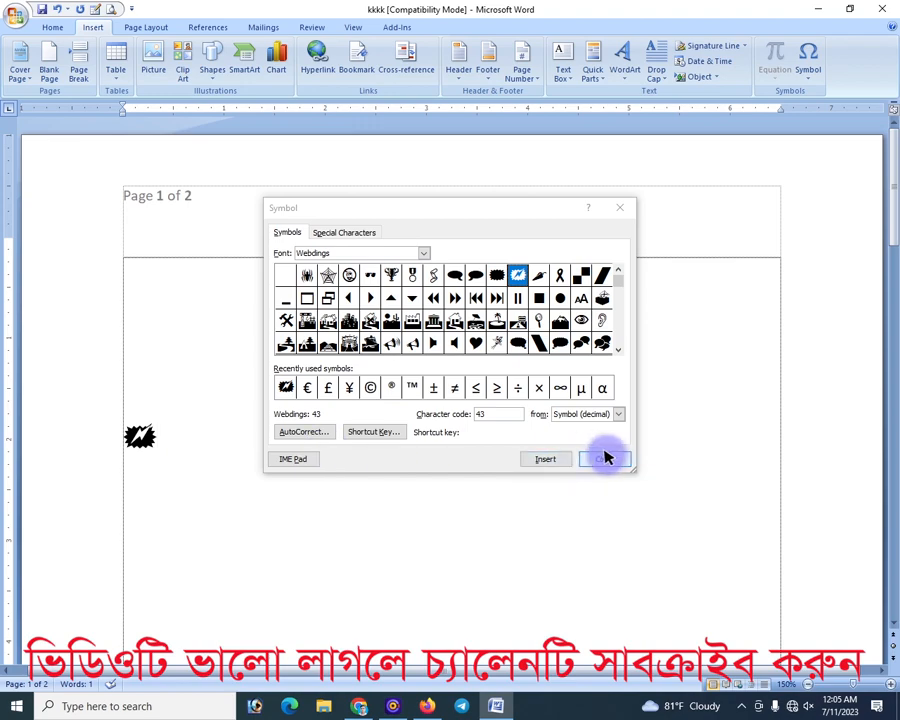
Step: Write "kfldjflsakdfj" after the symbol and paste a copy of the symbol on the line below
left_click_drag(206, 438, 139, 439)
left_click(173, 438)
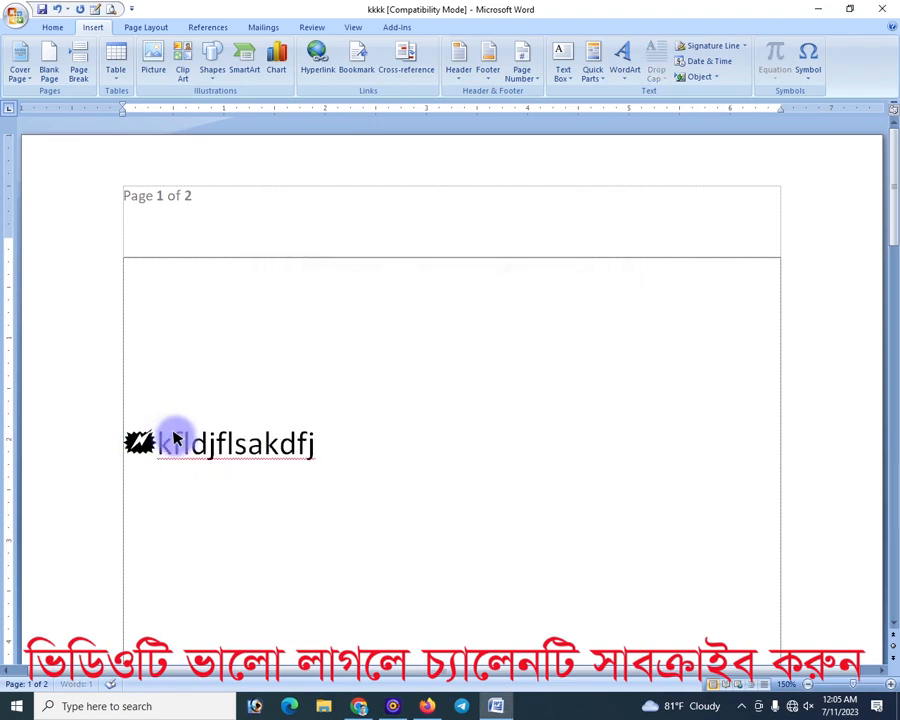
left_click_drag(160, 437, 135, 440)
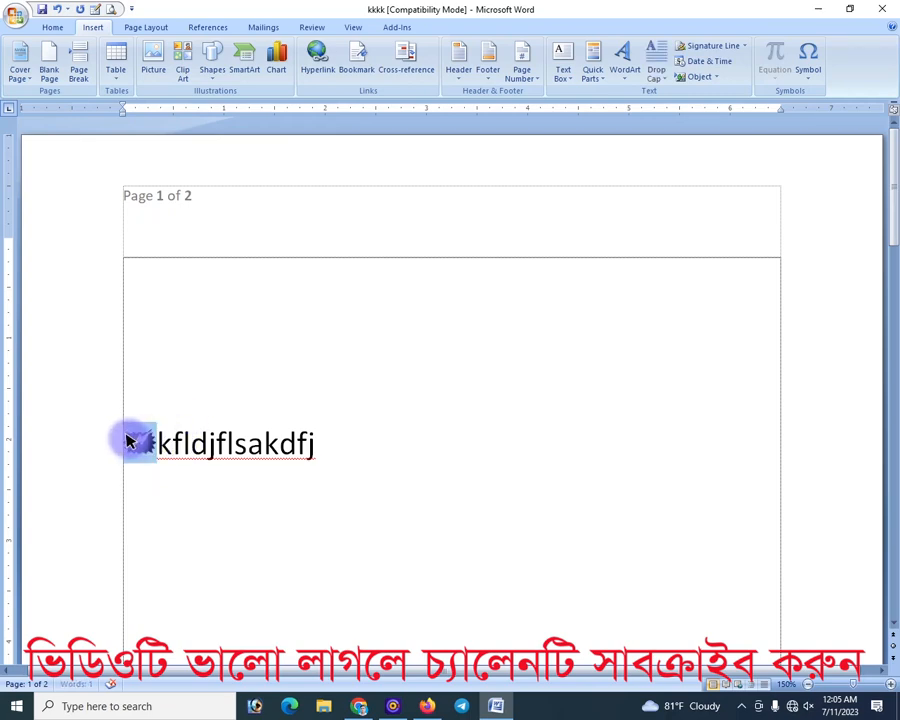
key("ctrl+v")
key("Return")
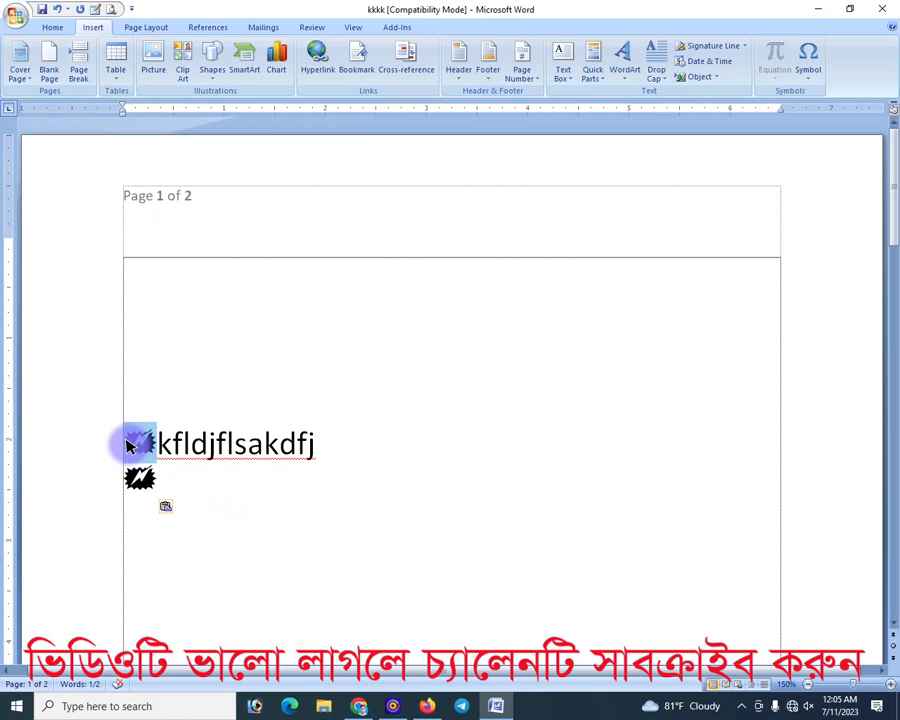
Step: Enlarge the symbol in front of the text, settling on font size 28
key("ctrl+shift+period")
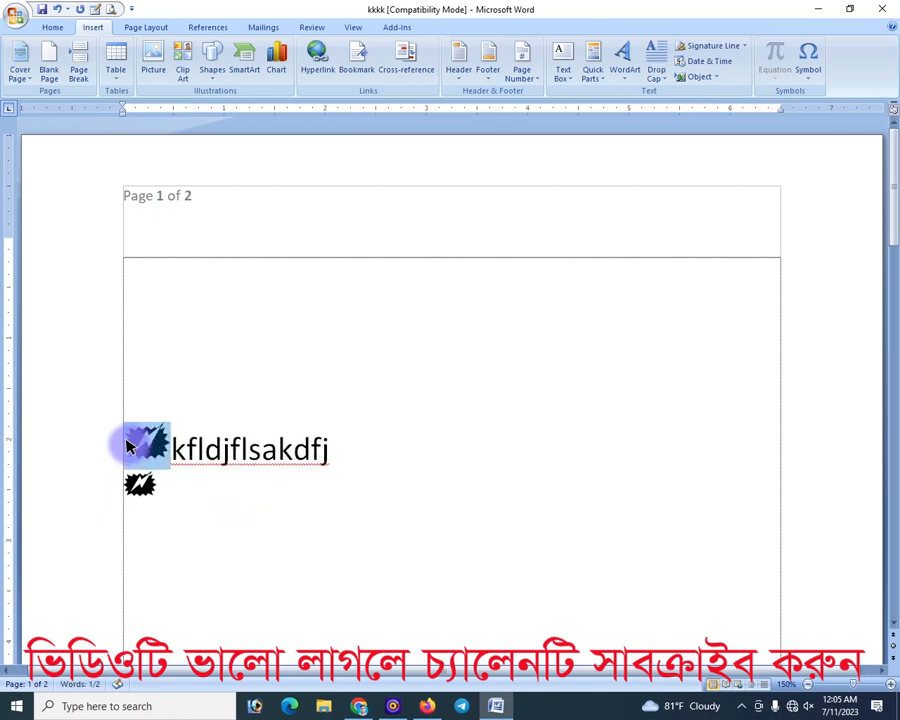
left_click(62, 31)
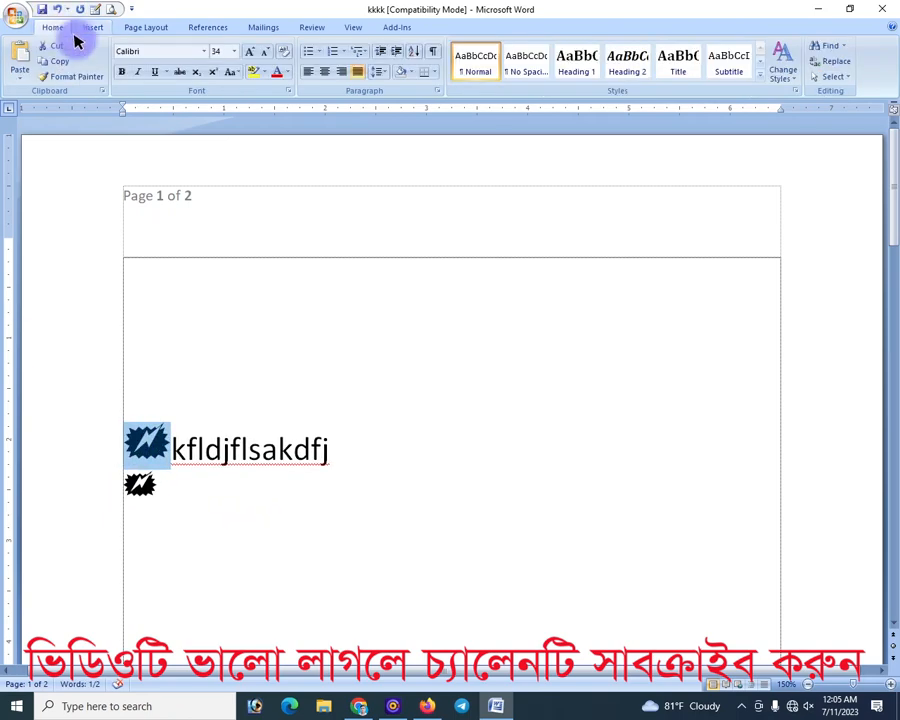
left_click(234, 51)
left_click(220, 210)
left_click(266, 342)
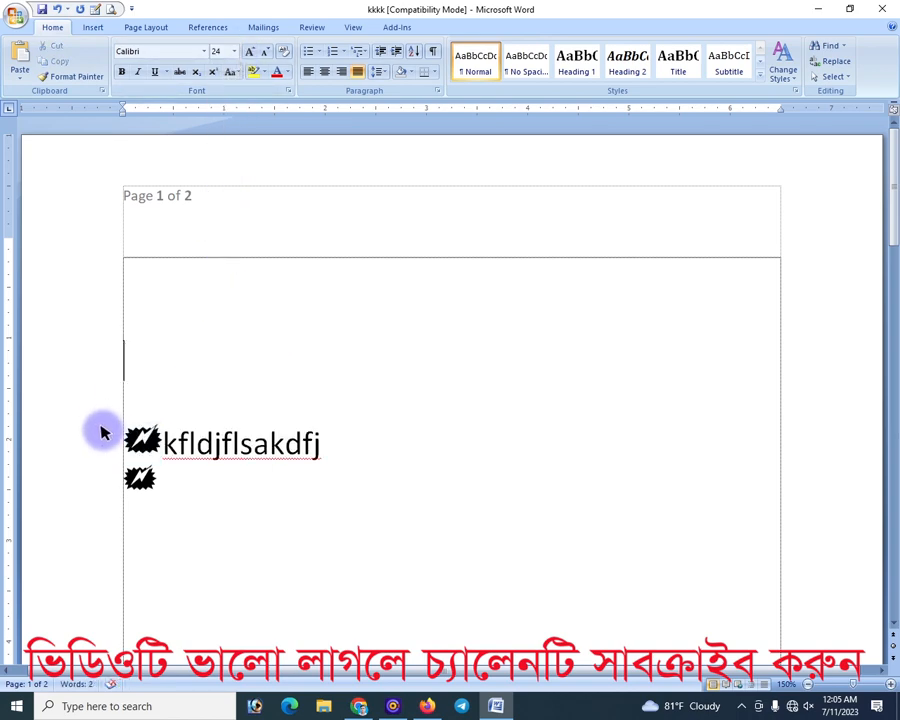
Step: Set the font size of the symbol in front of the text to 72
double_click(140, 434)
left_click(252, 57)
left_click(252, 57)
left_click(234, 51)
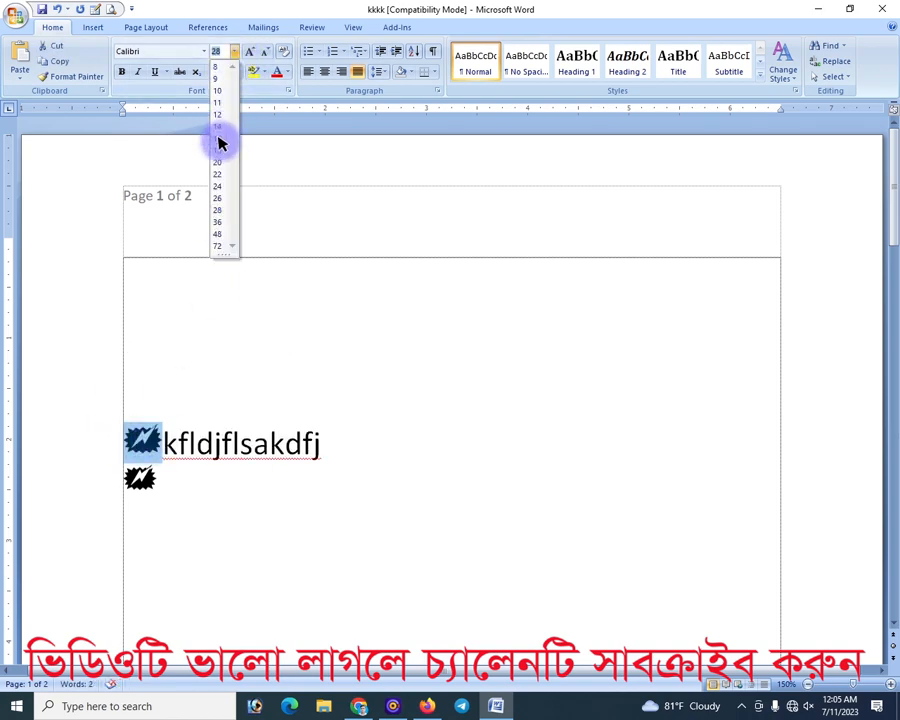
left_click(220, 246)
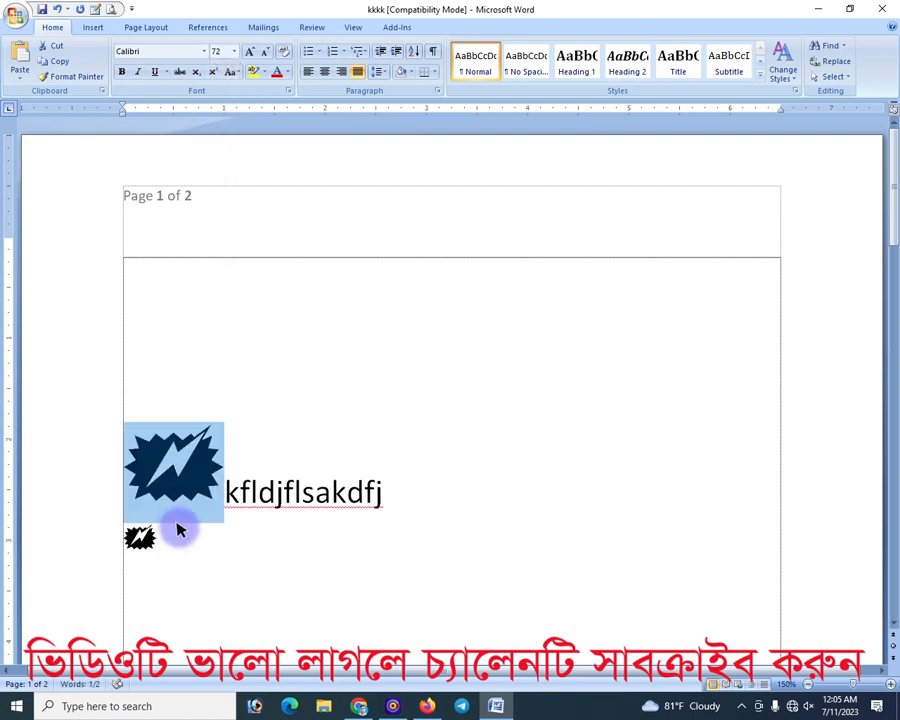
Step: Set the font size of the lightning-burst symbol in front of the first line of text to 24
left_click(177, 492)
double_click(175, 470)
left_click_drag(135, 474, 227, 470)
left_click(236, 52)
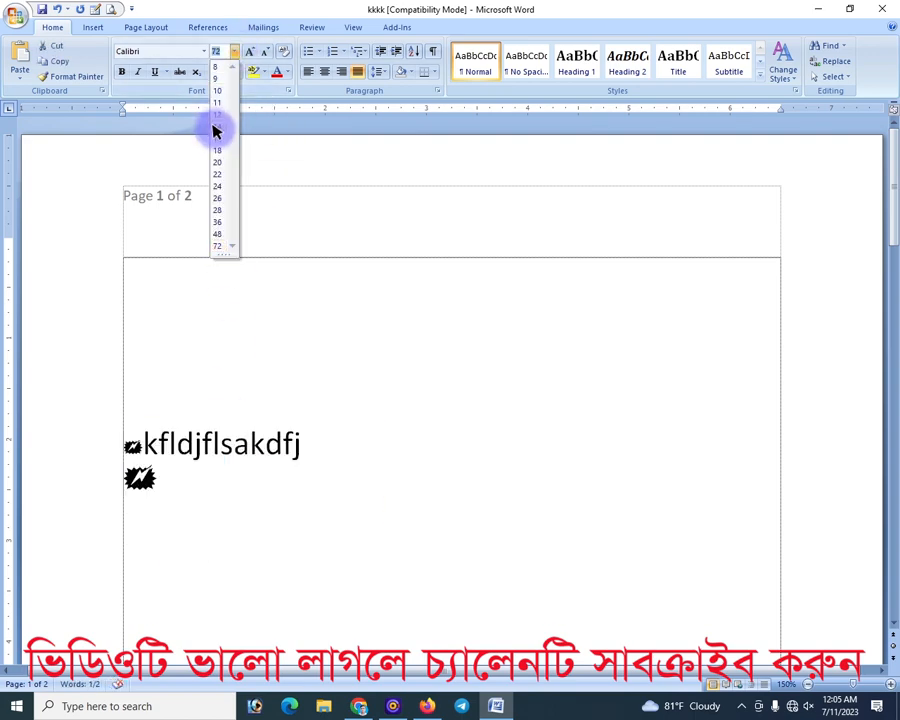
left_click(215, 185)
Step: Move the letters "ldjfl" out of the first line's text to directly after the symbol on the line below
left_click(267, 435)
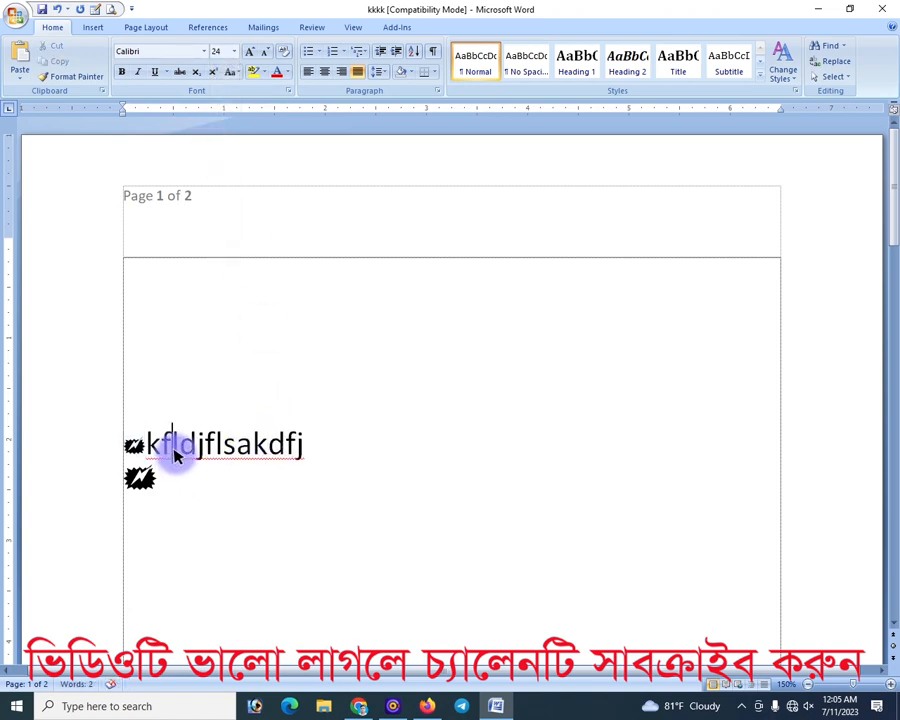
left_click_drag(171, 446, 221, 446)
left_click_drag(205, 446, 159, 486)
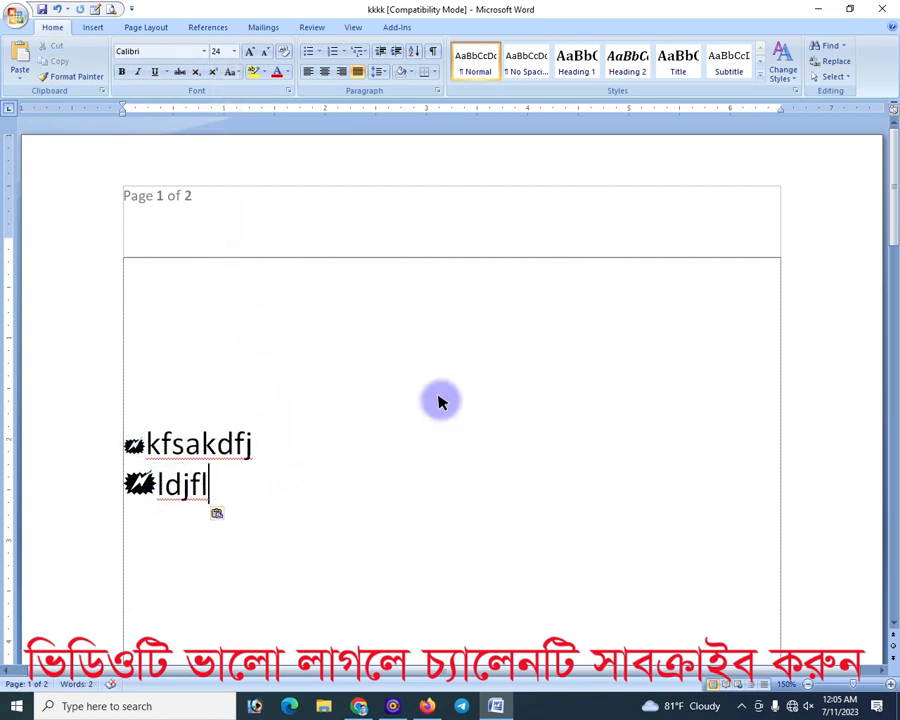
Step: Insert the Webdings spider-web symbol, character code 34, after "ldjfl" on the second line
left_click(96, 28)
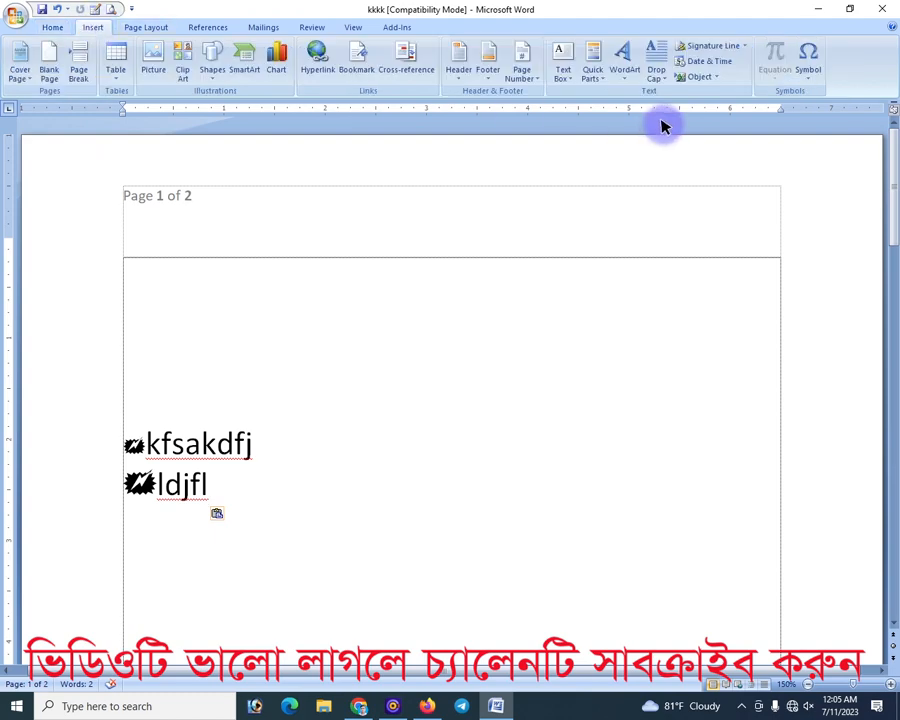
left_click(806, 70)
left_click(831, 179)
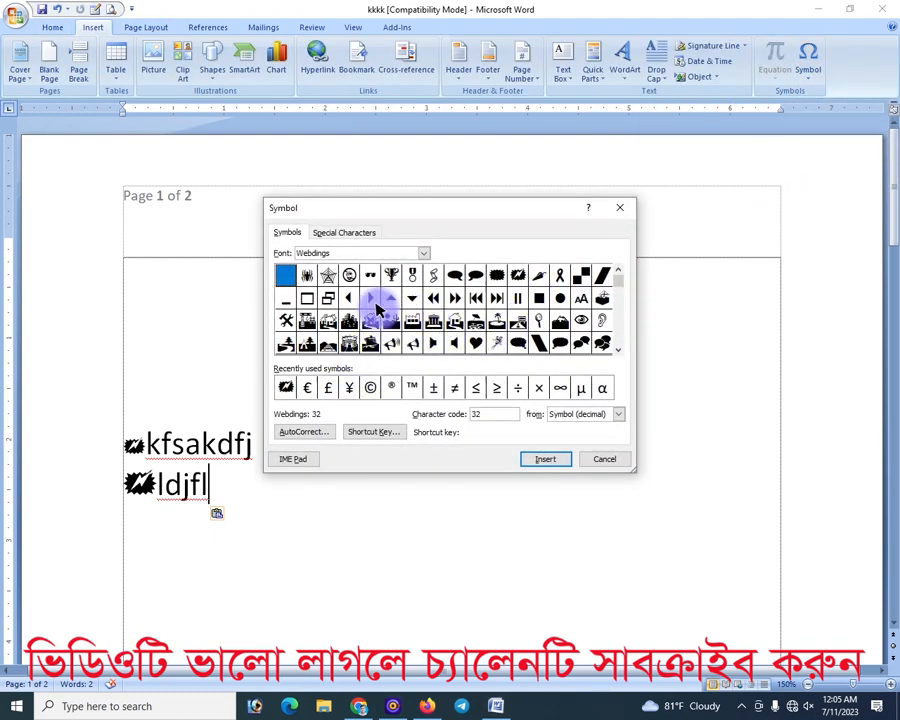
left_click(565, 456)
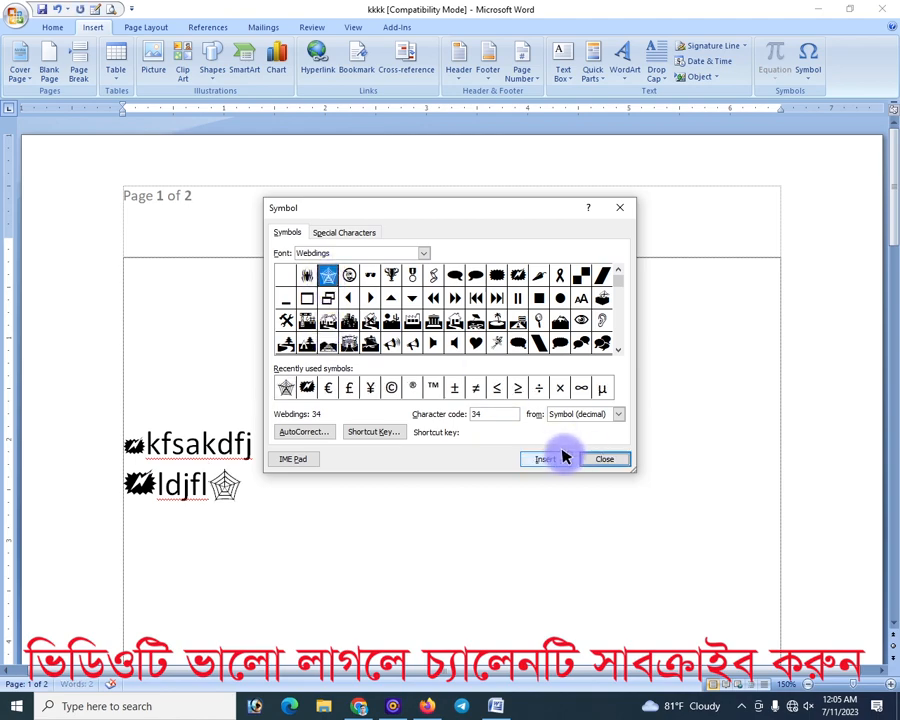
key("Escape")
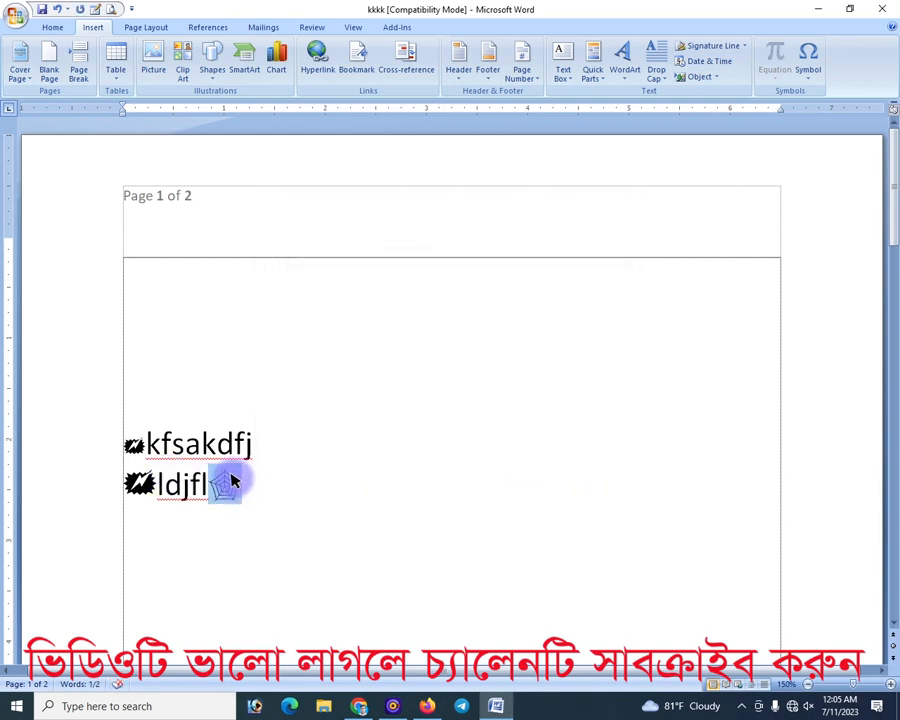
Step: Enlarge the spider-web symbol after "ldjfl" in one-point increments to font size 67
key("ctrl+]")
key("ctrl+]")
key("ctrl+]")
key("ctrl+]")
key("ctrl+]")
key("ctrl+]")
key("ctrl+]")
key("ctrl+]")
key("ctrl+]")
key("ctrl+]")
key("ctrl+]")
key("ctrl+]")
key("ctrl+]")
key("ctrl+]")
key("ctrl+]")
key("ctrl+]")
key("ctrl+]")
key("ctrl+]")
key("ctrl+]")
key("ctrl+]")
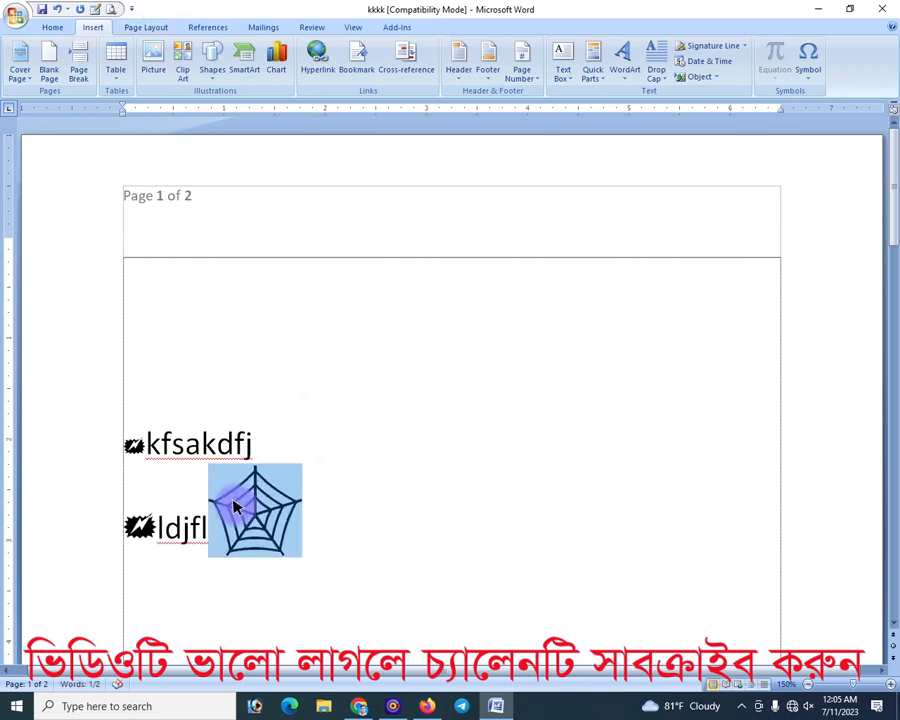
Step: Recolour the spider-web symbol, trying standard red before settling on standard green
left_click(62, 26)
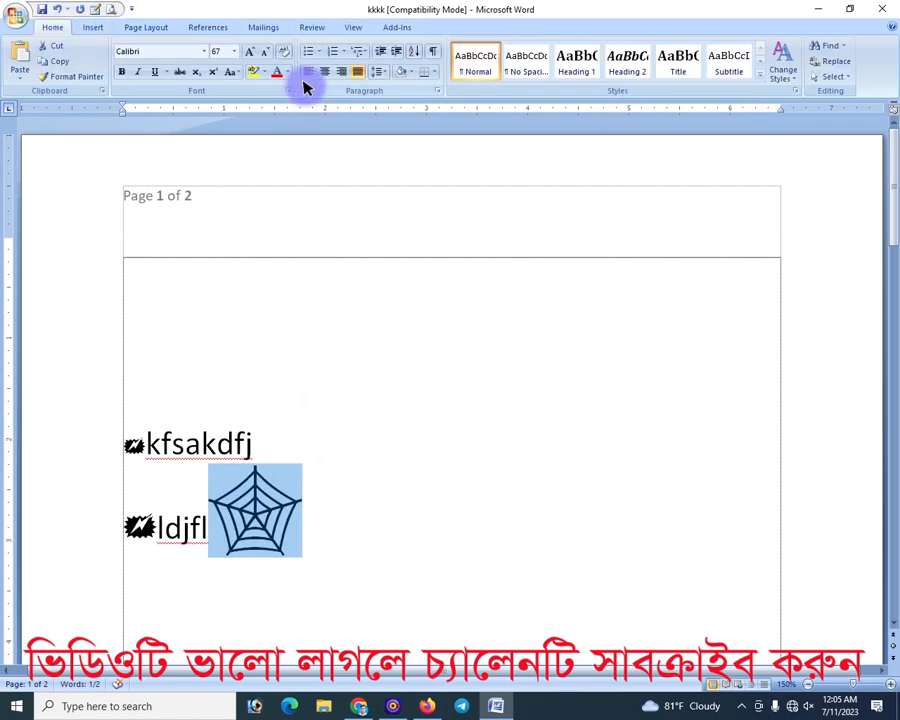
left_click(286, 73)
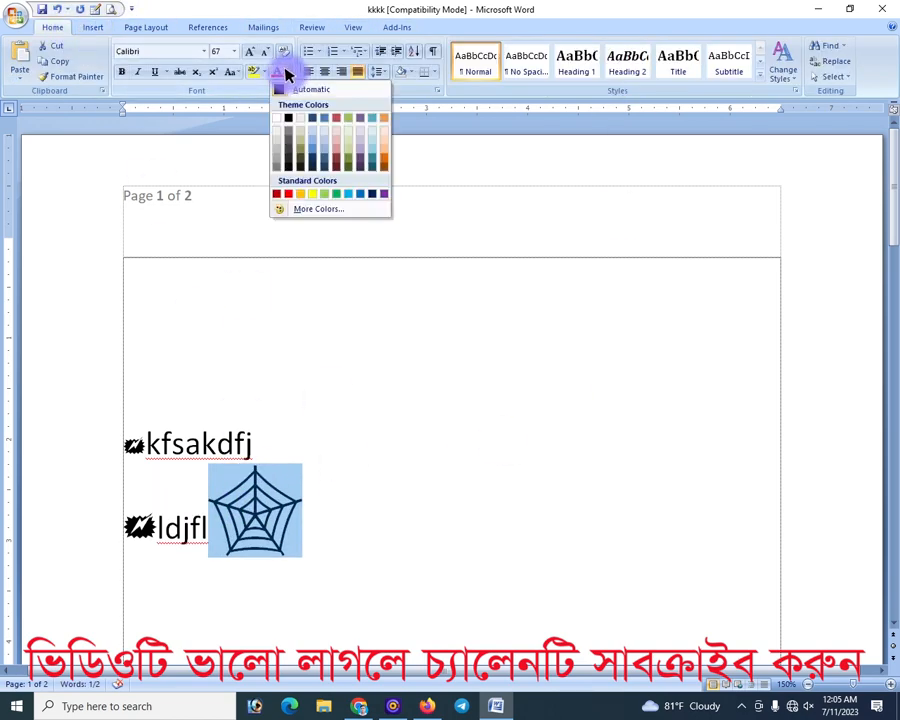
left_click(286, 193)
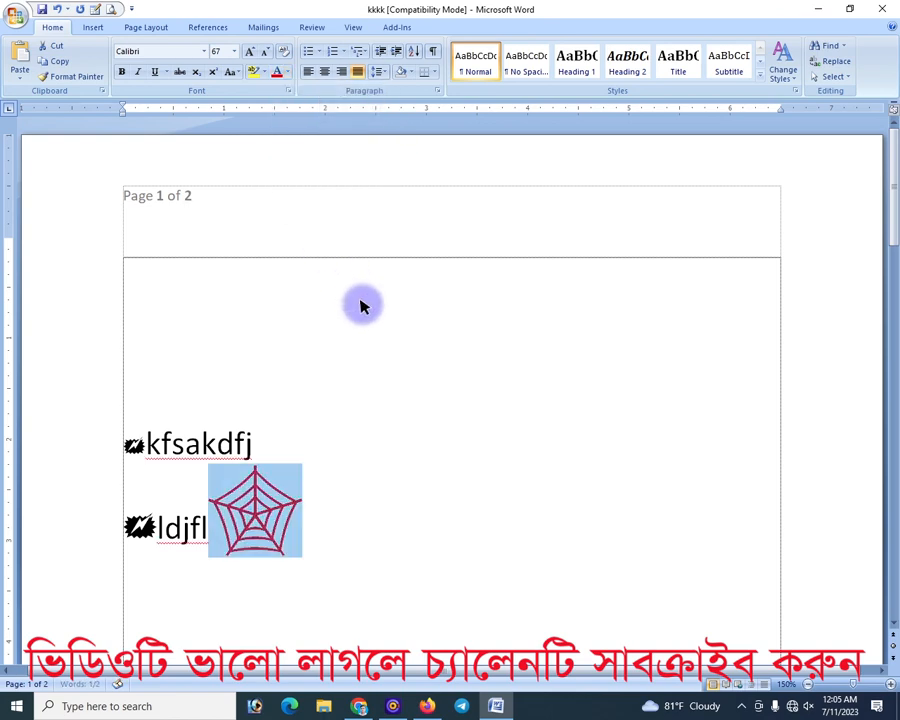
left_click(286, 71)
left_click(334, 194)
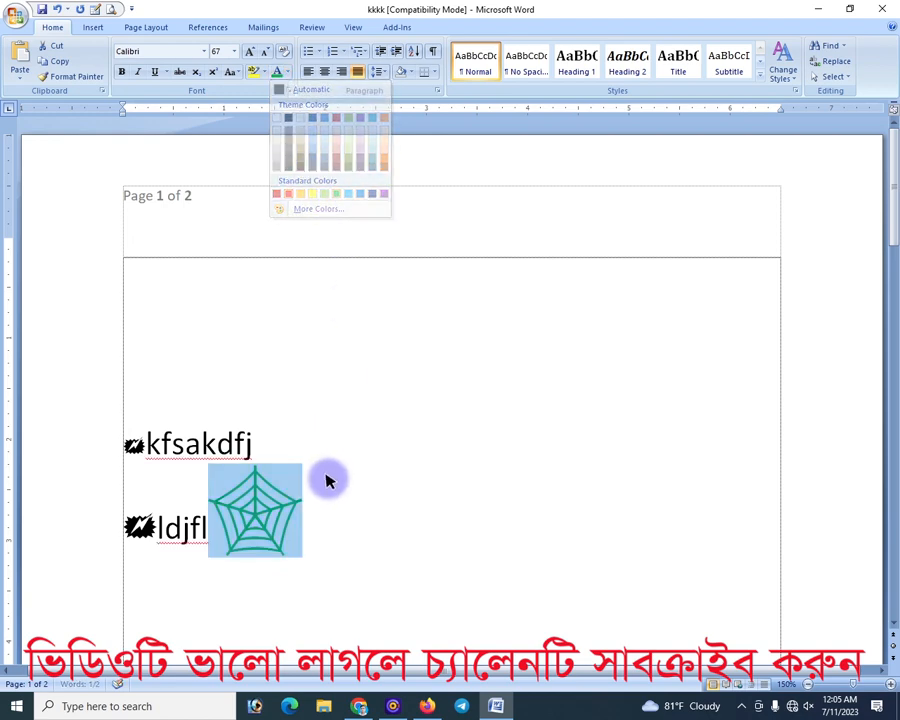
left_click(307, 506)
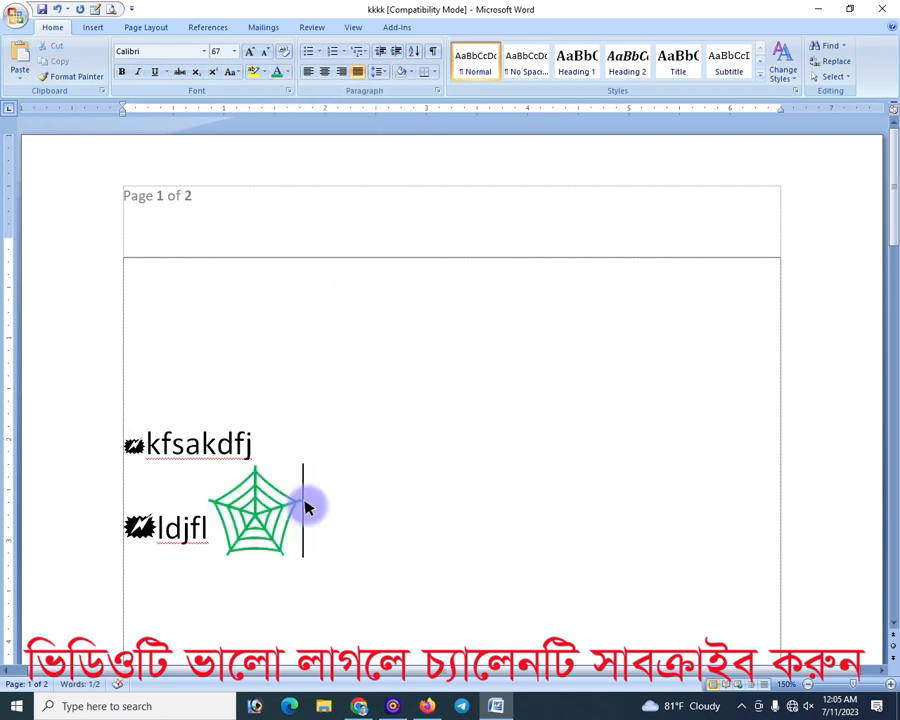
left_click(92, 27)
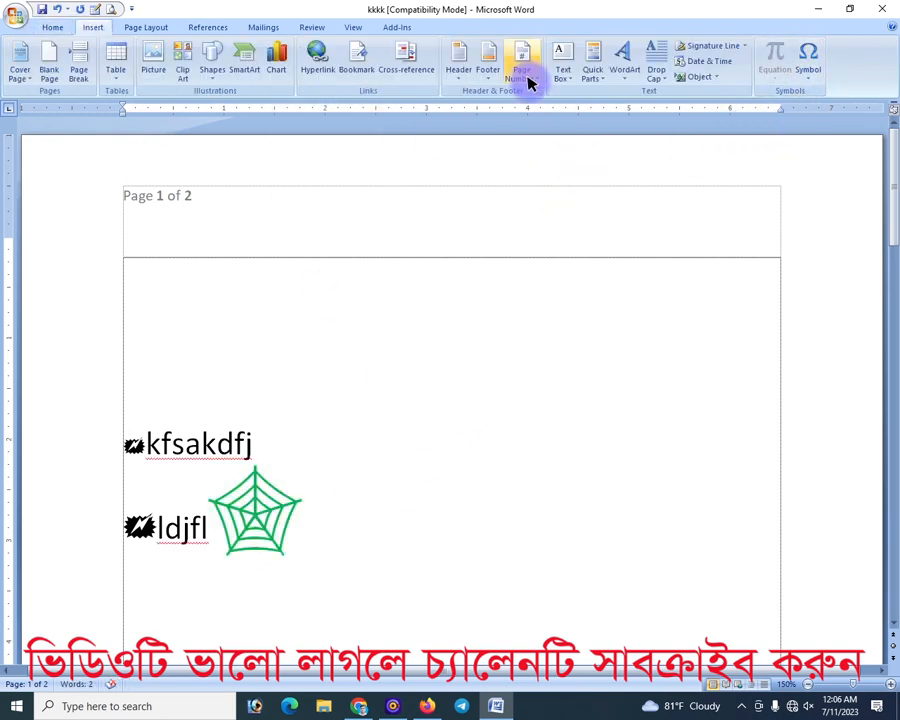